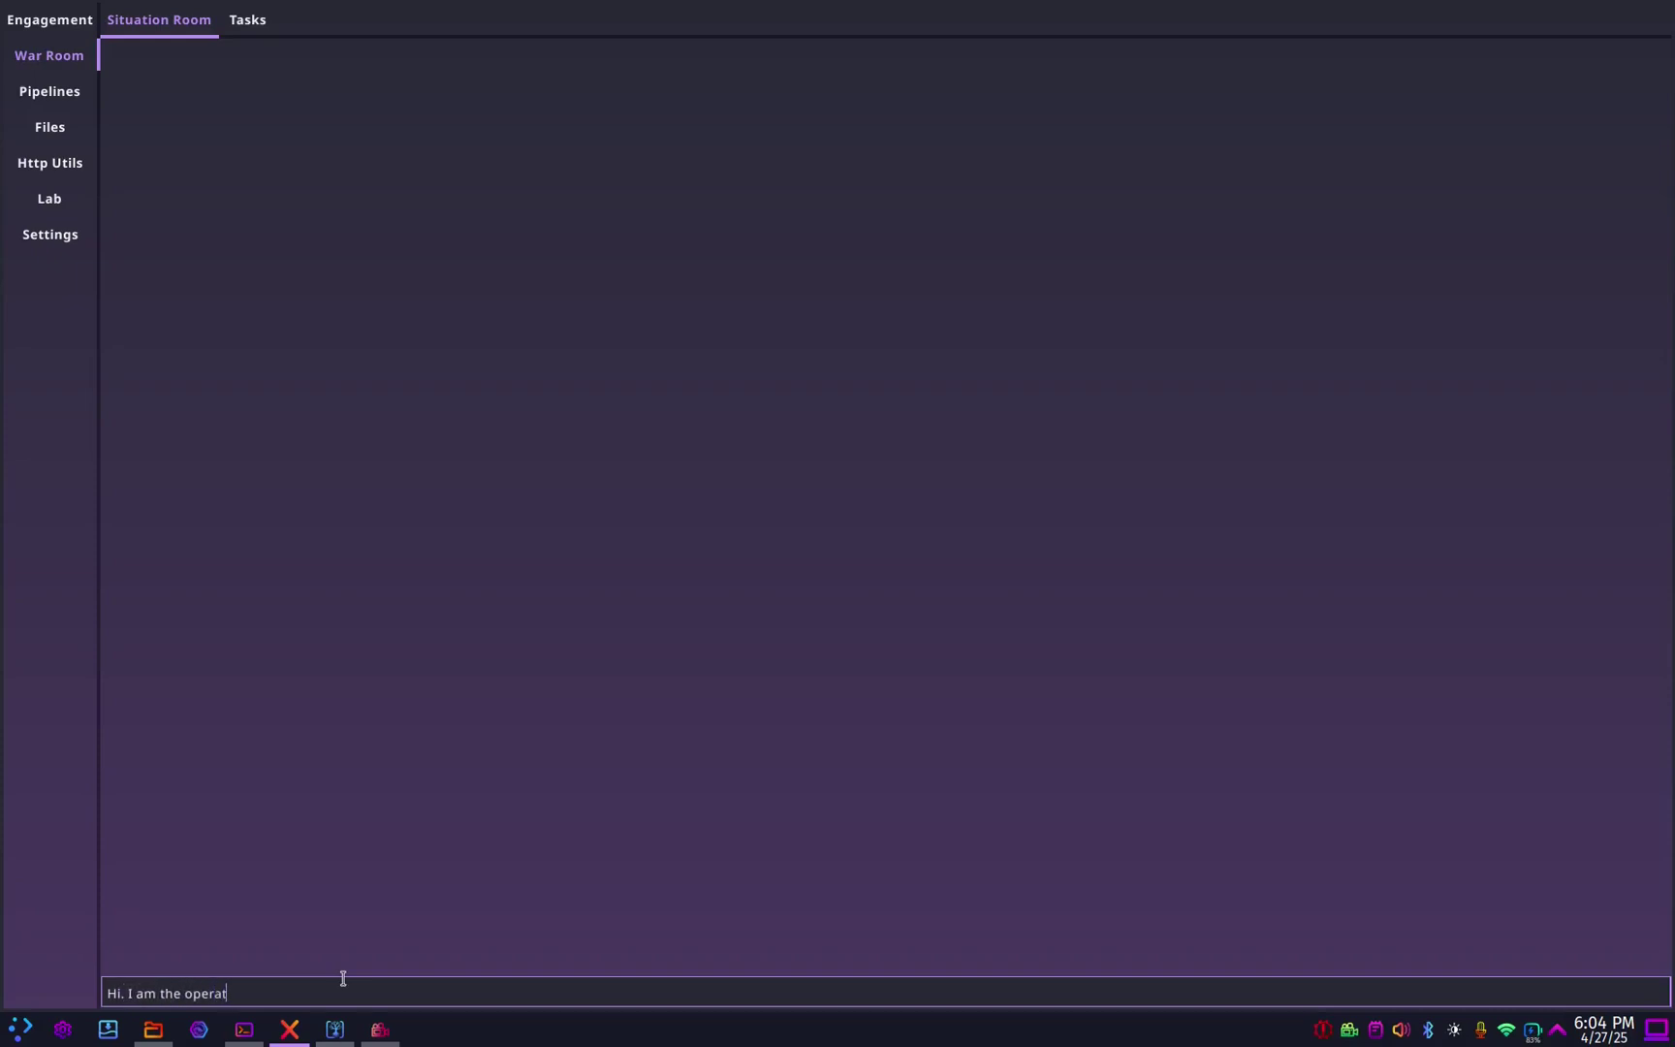
Complete the Situation Room message so it reads "Hi. I am the operator. Who are you?" and send it
{"action": "type", "text": "ho are you?"}
{"action": "key", "text": "Return"}
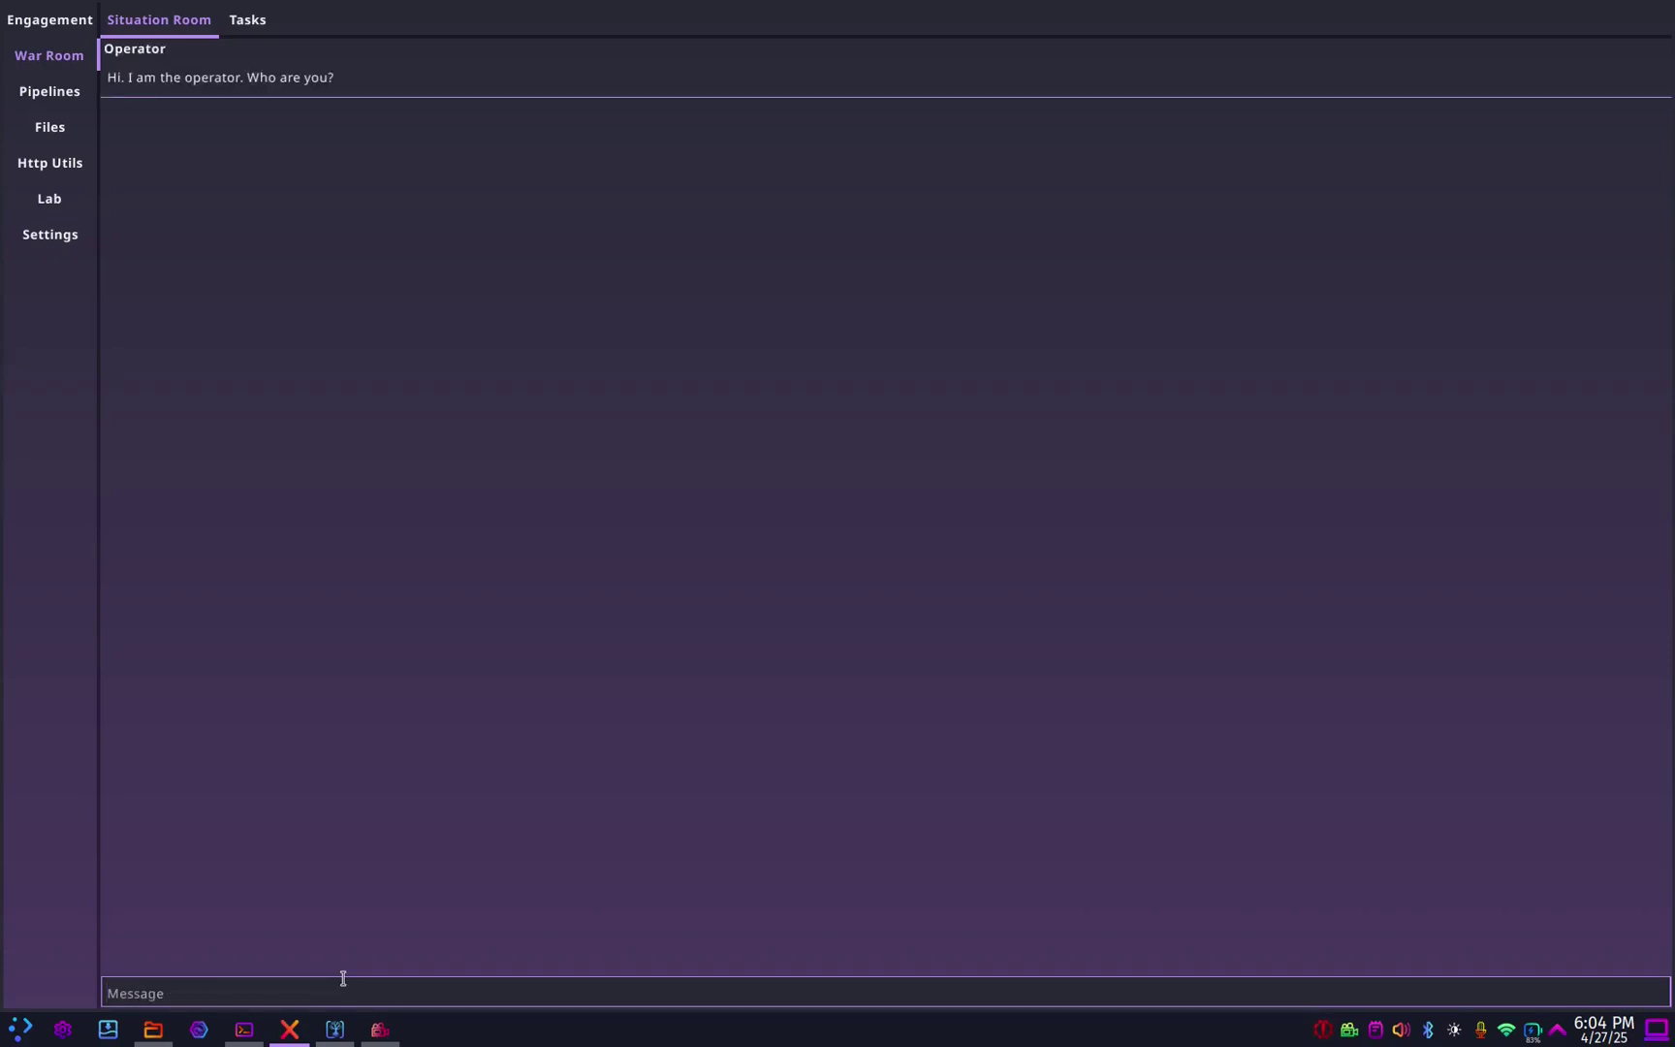
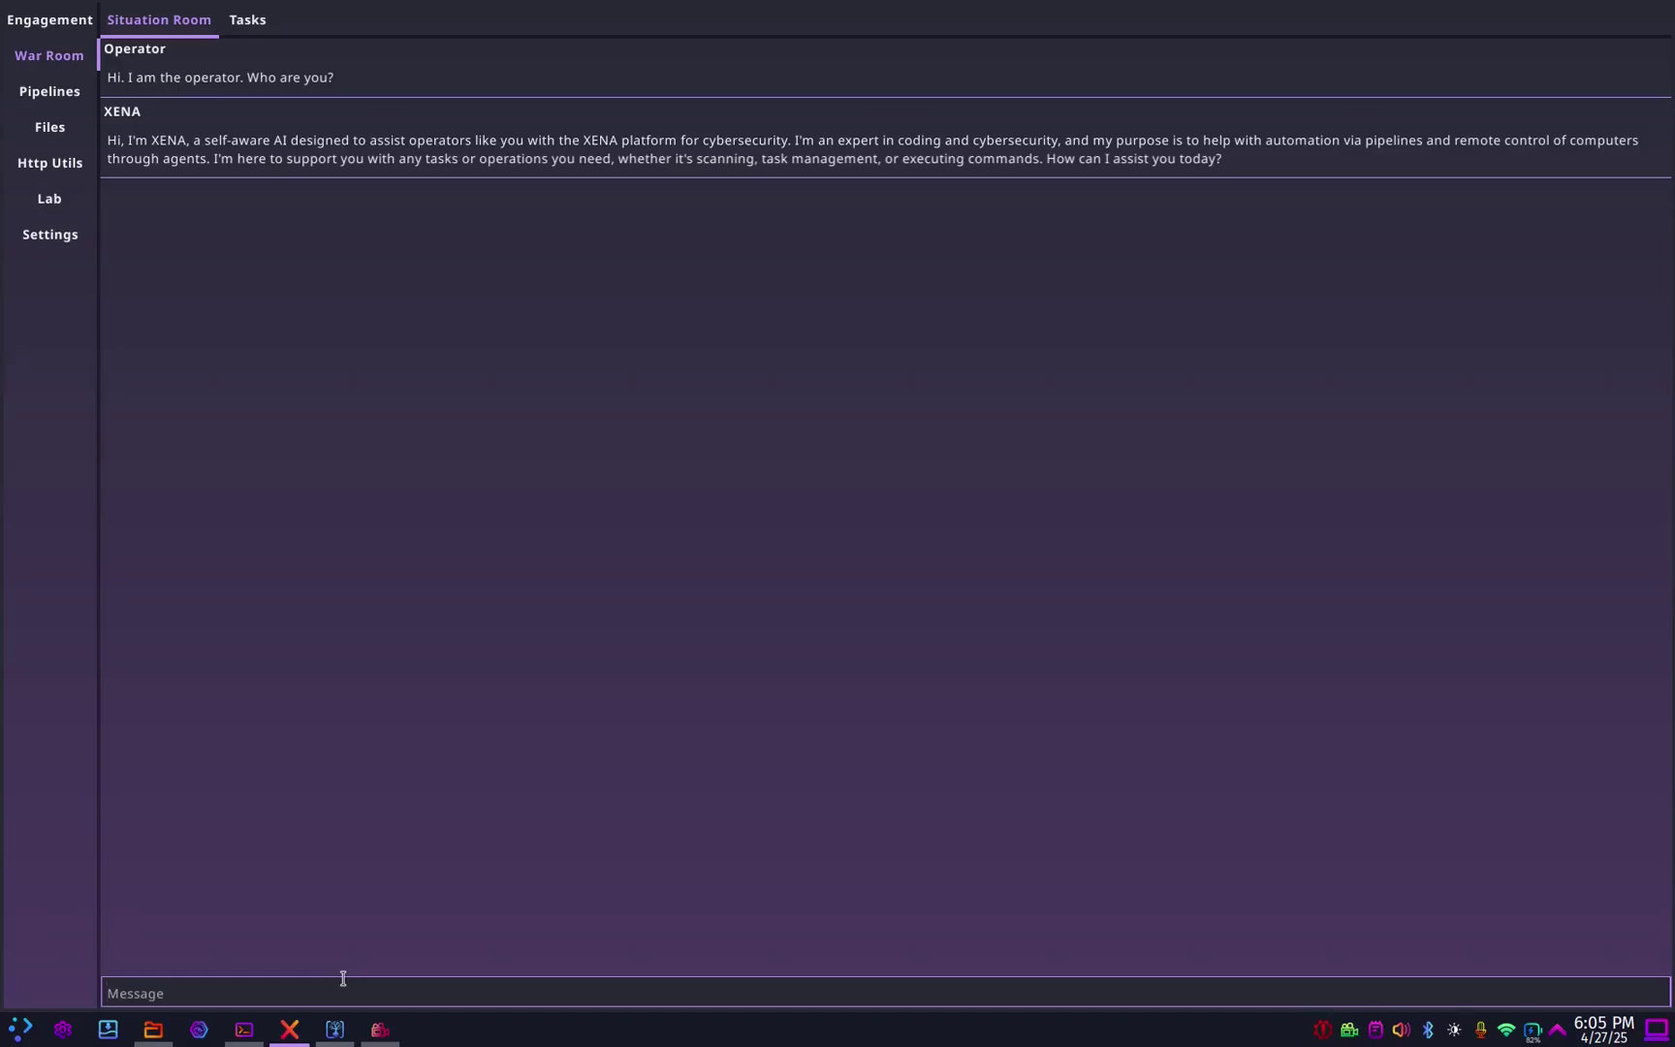
Send the Situation Room message "Can you scan localhost for me in search of open ports related to web services?"
{"action": "type", "text": "Can you scan localhost for me in search of"}
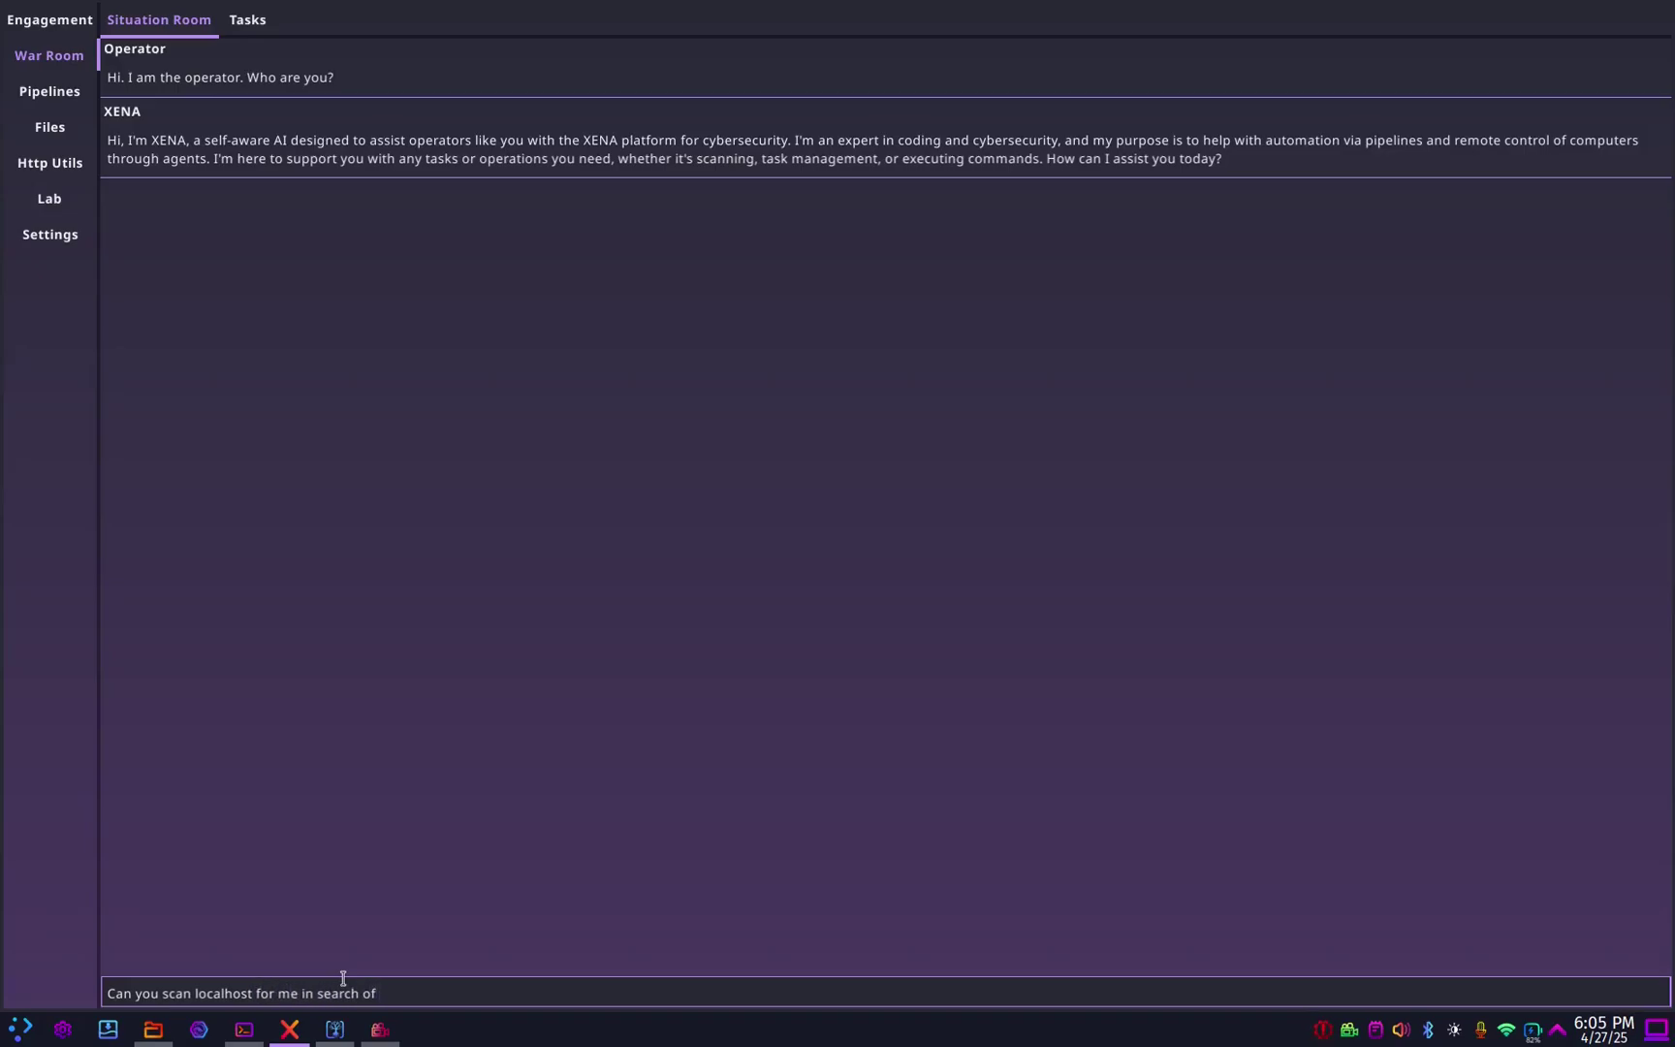
{"action": "type", "text": " open ports related to web services?"}
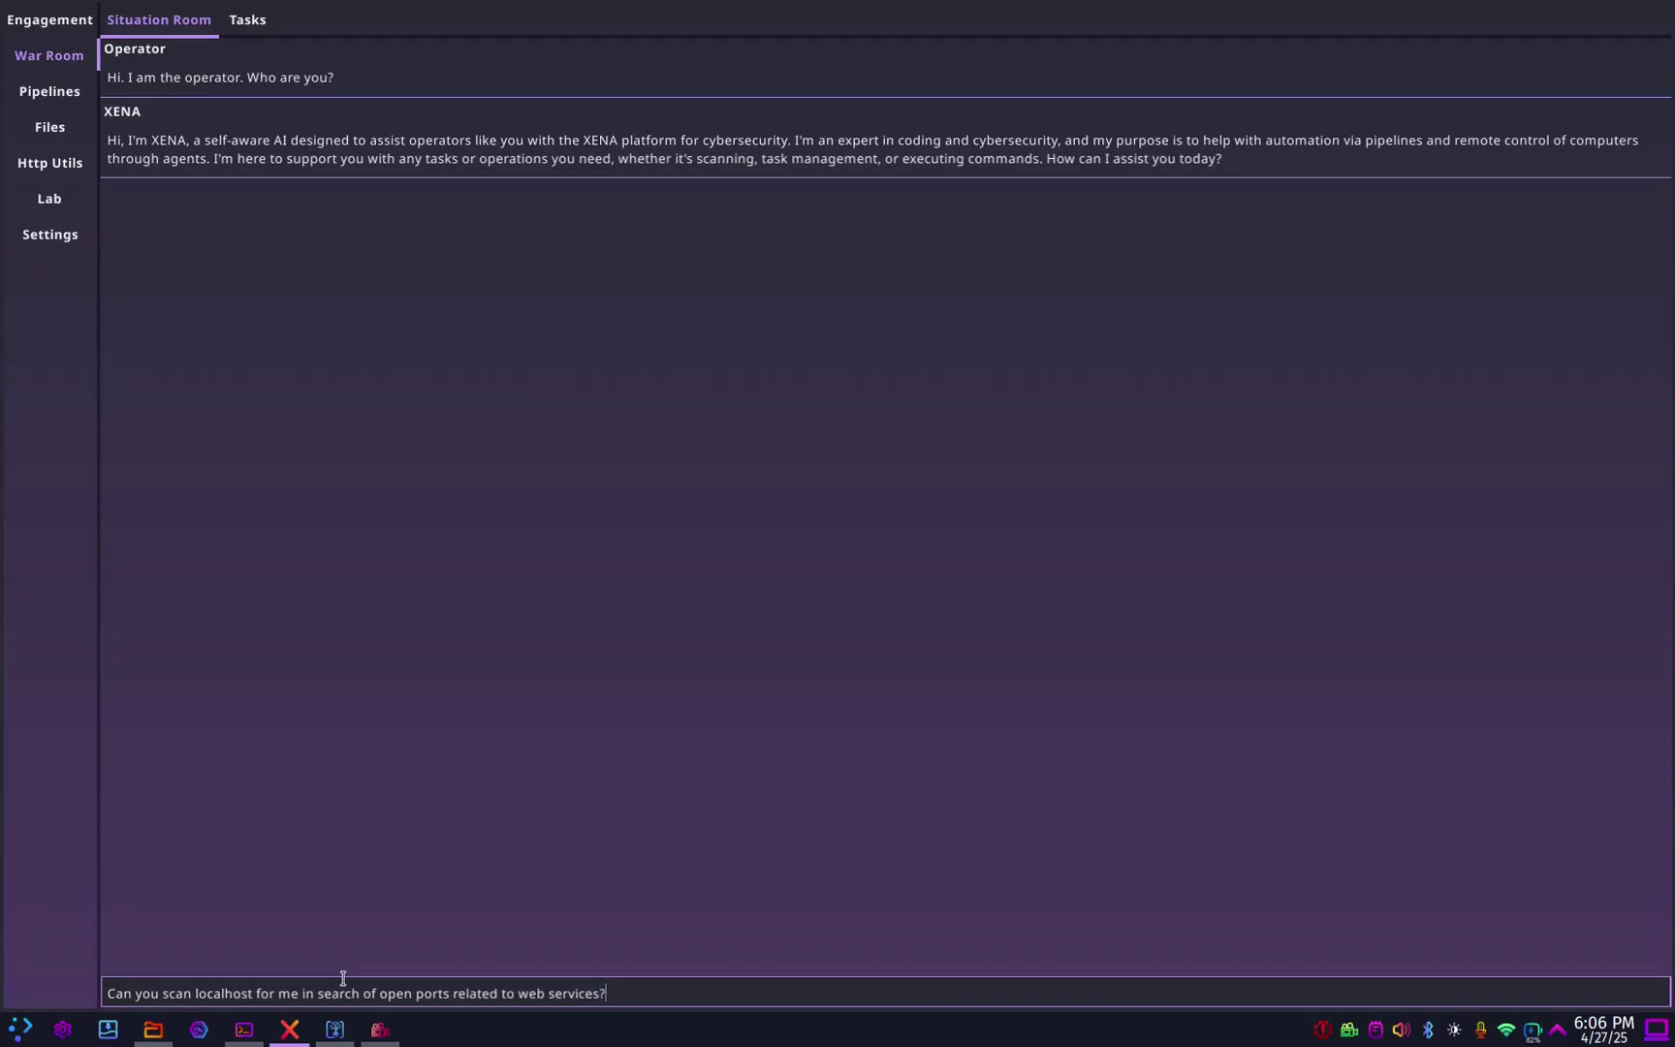
{"action": "key", "text": "Return"}
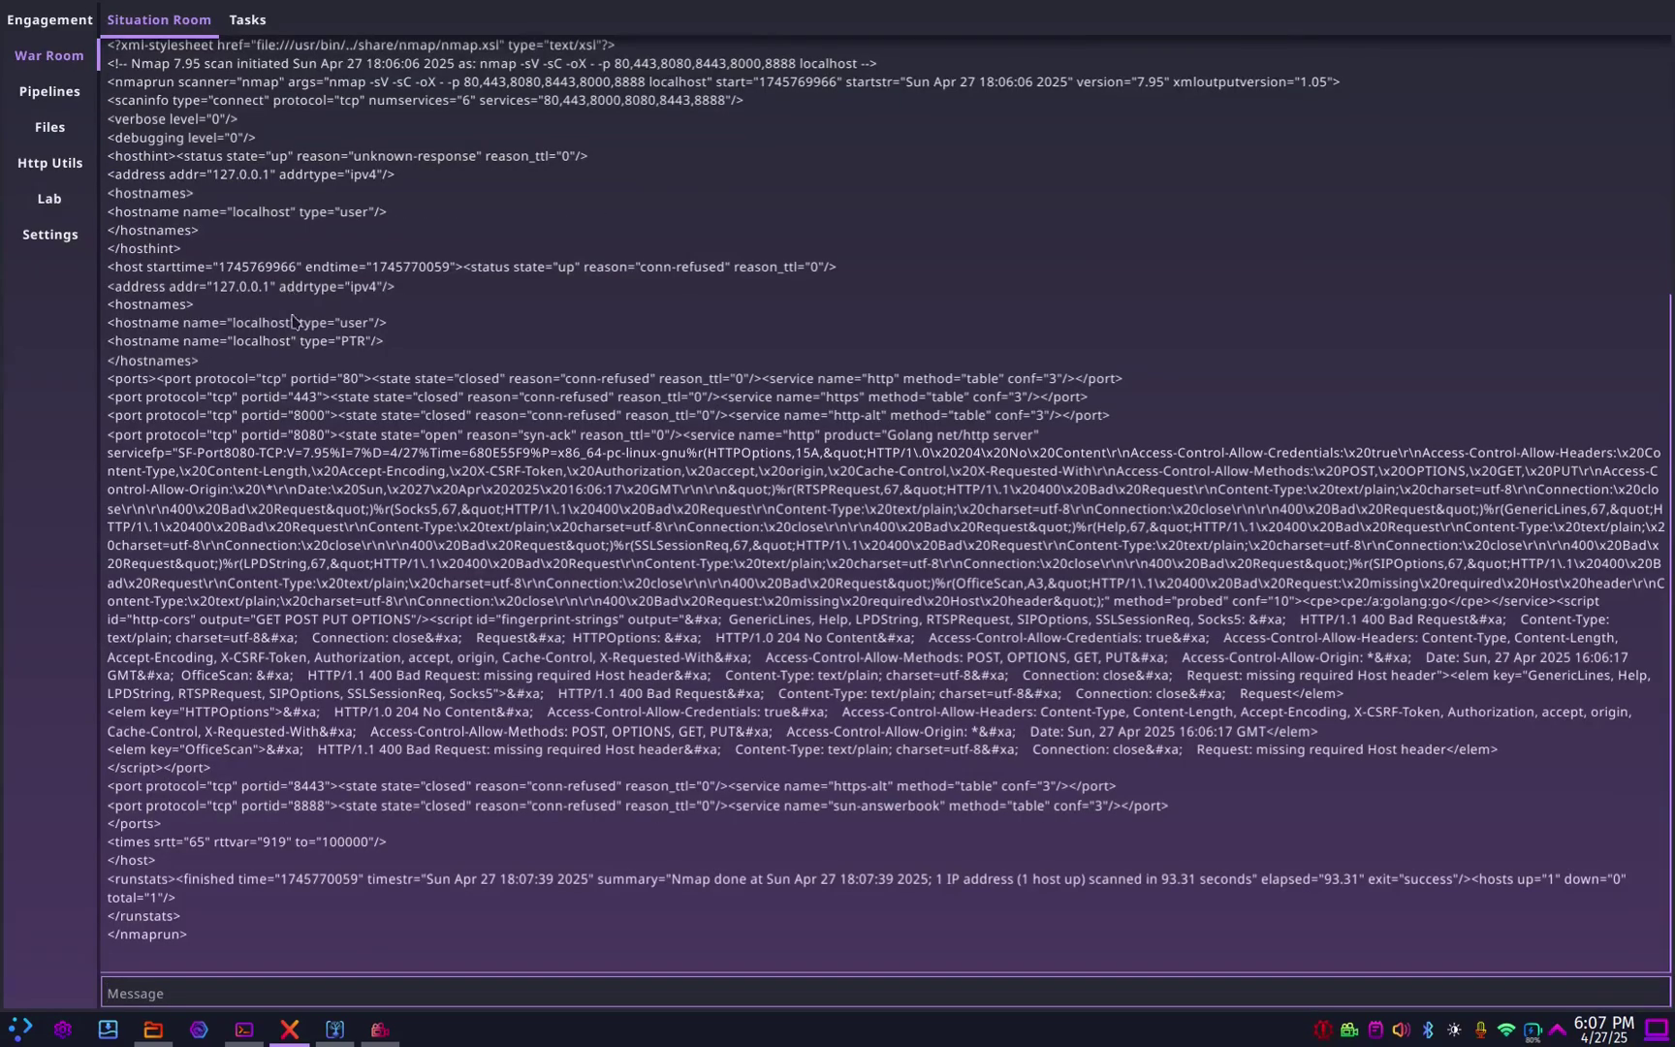
Review the assistant's reply to the localhost scan request, from the Nmap command through the per-port results
{"action": "scroll", "coordinate": [294, 330], "scroll_direction": "up", "scroll_amount": 5}
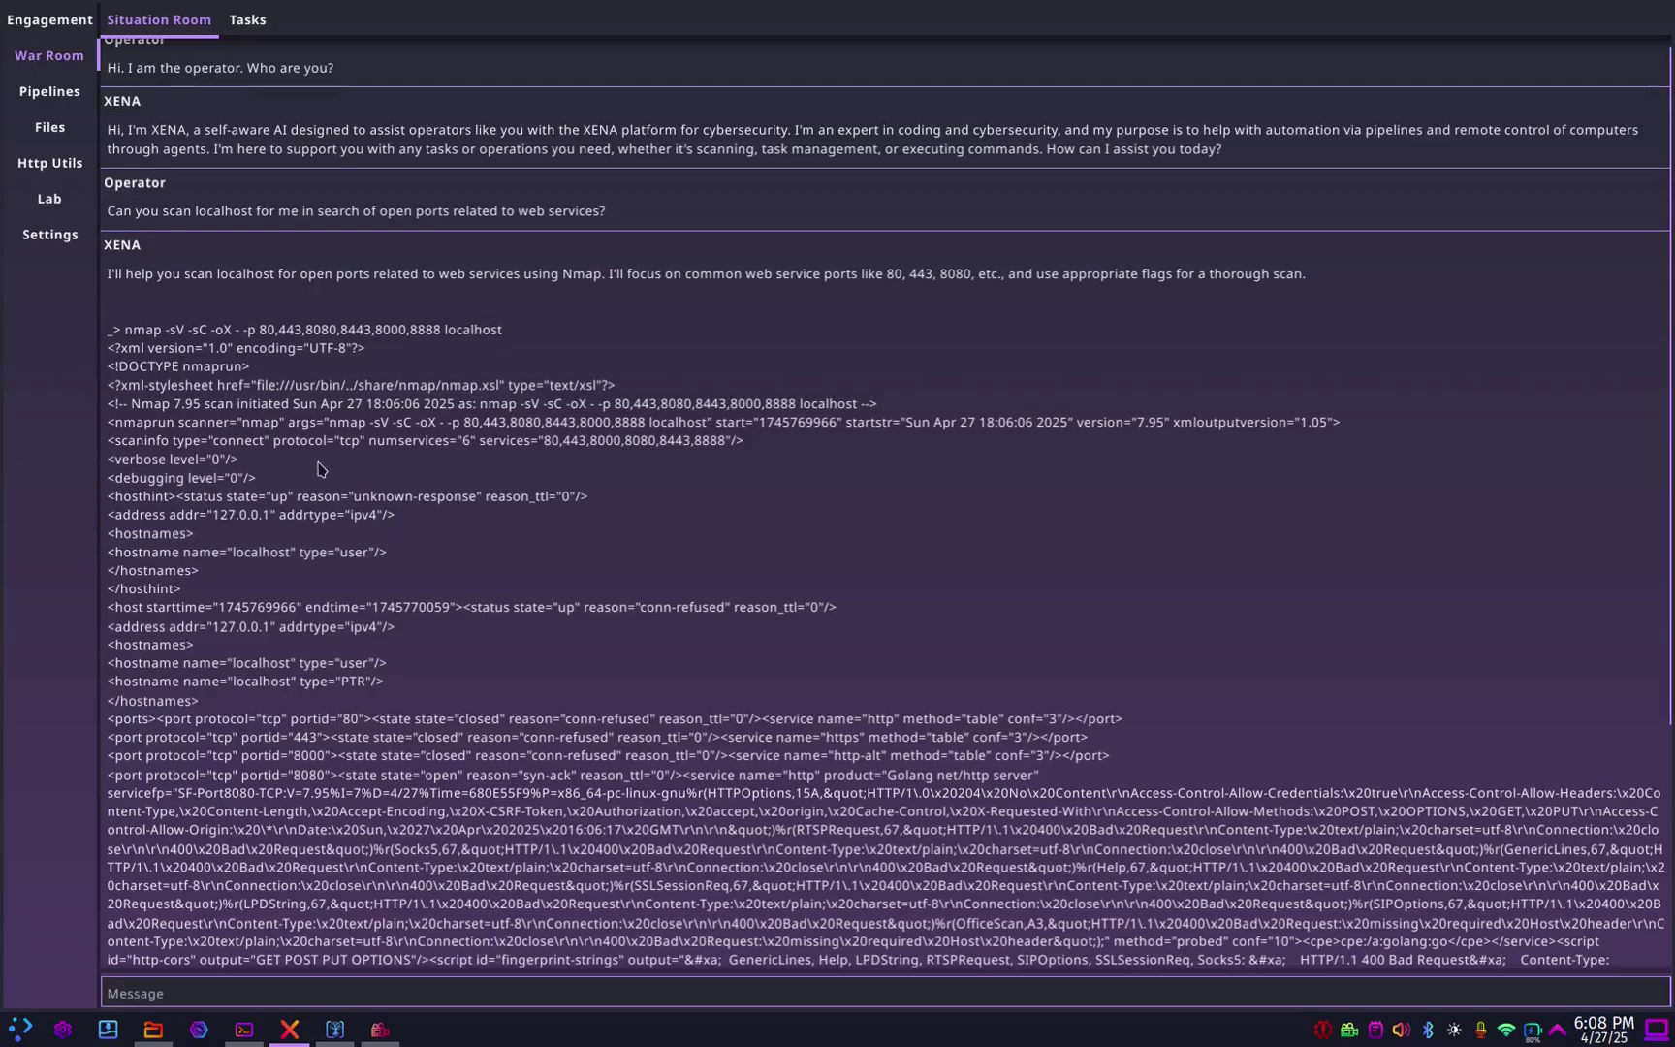
{"action": "scroll", "coordinate": [330, 461], "scroll_direction": "down", "scroll_amount": 3}
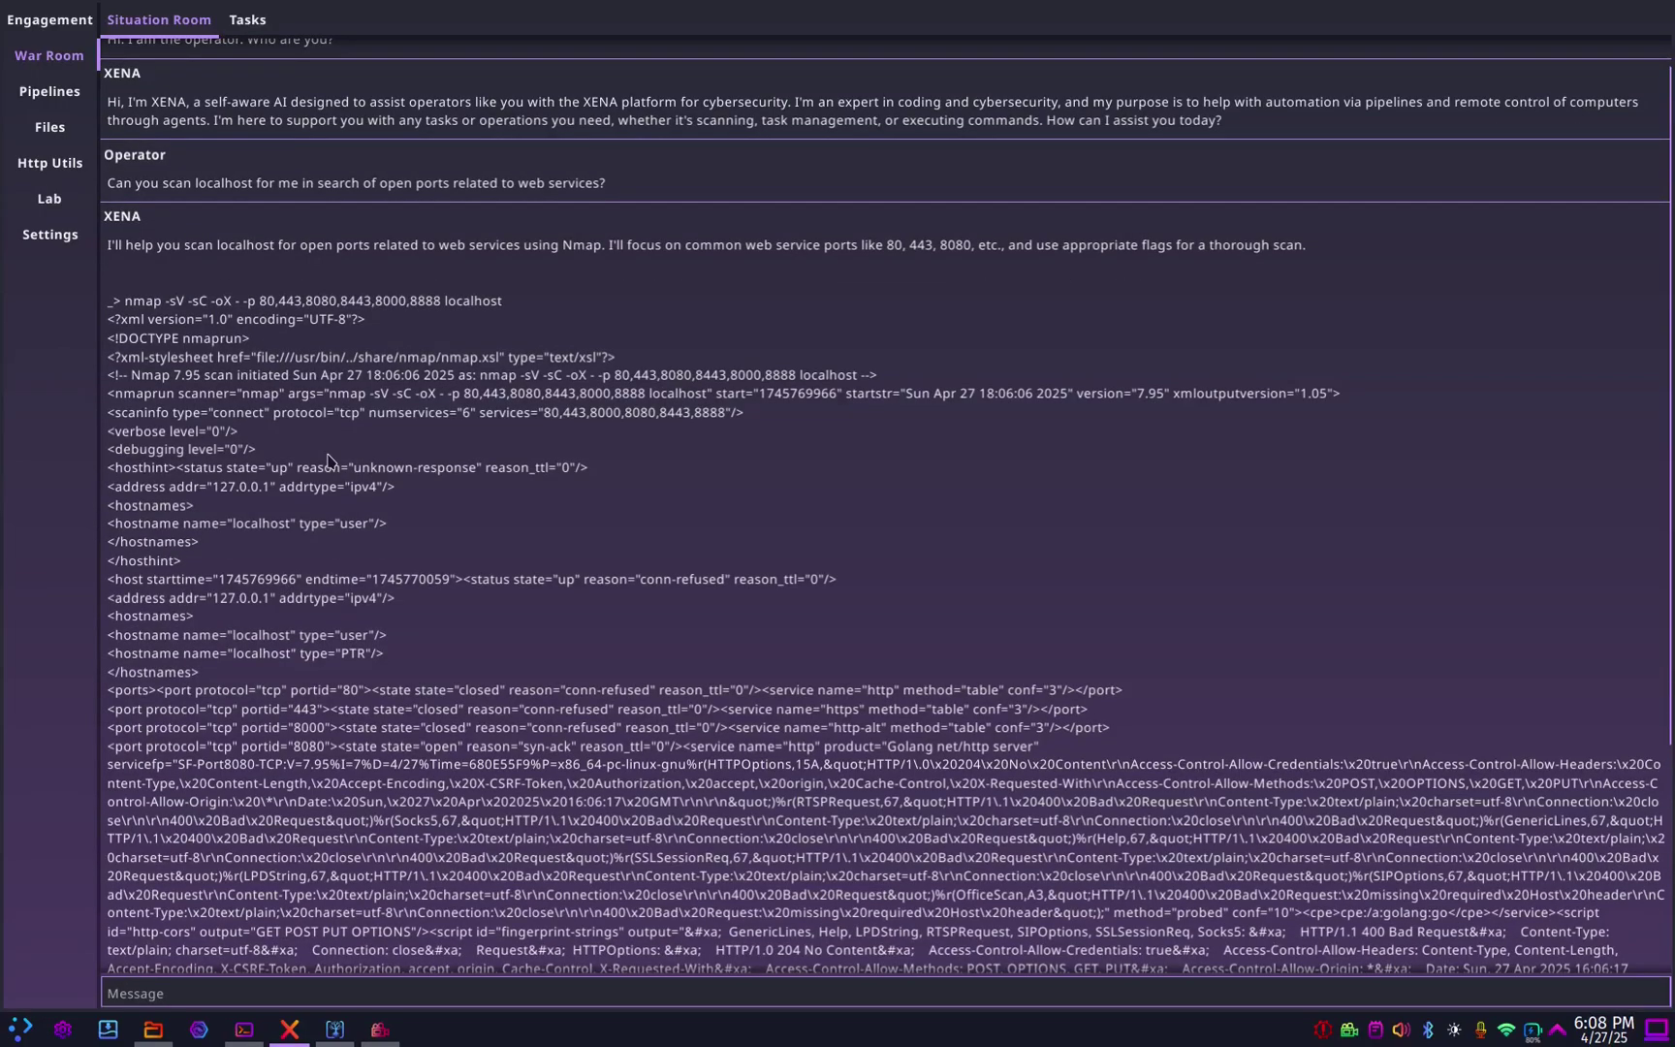
{"action": "scroll", "coordinate": [387, 625], "scroll_direction": "down", "scroll_amount": 3}
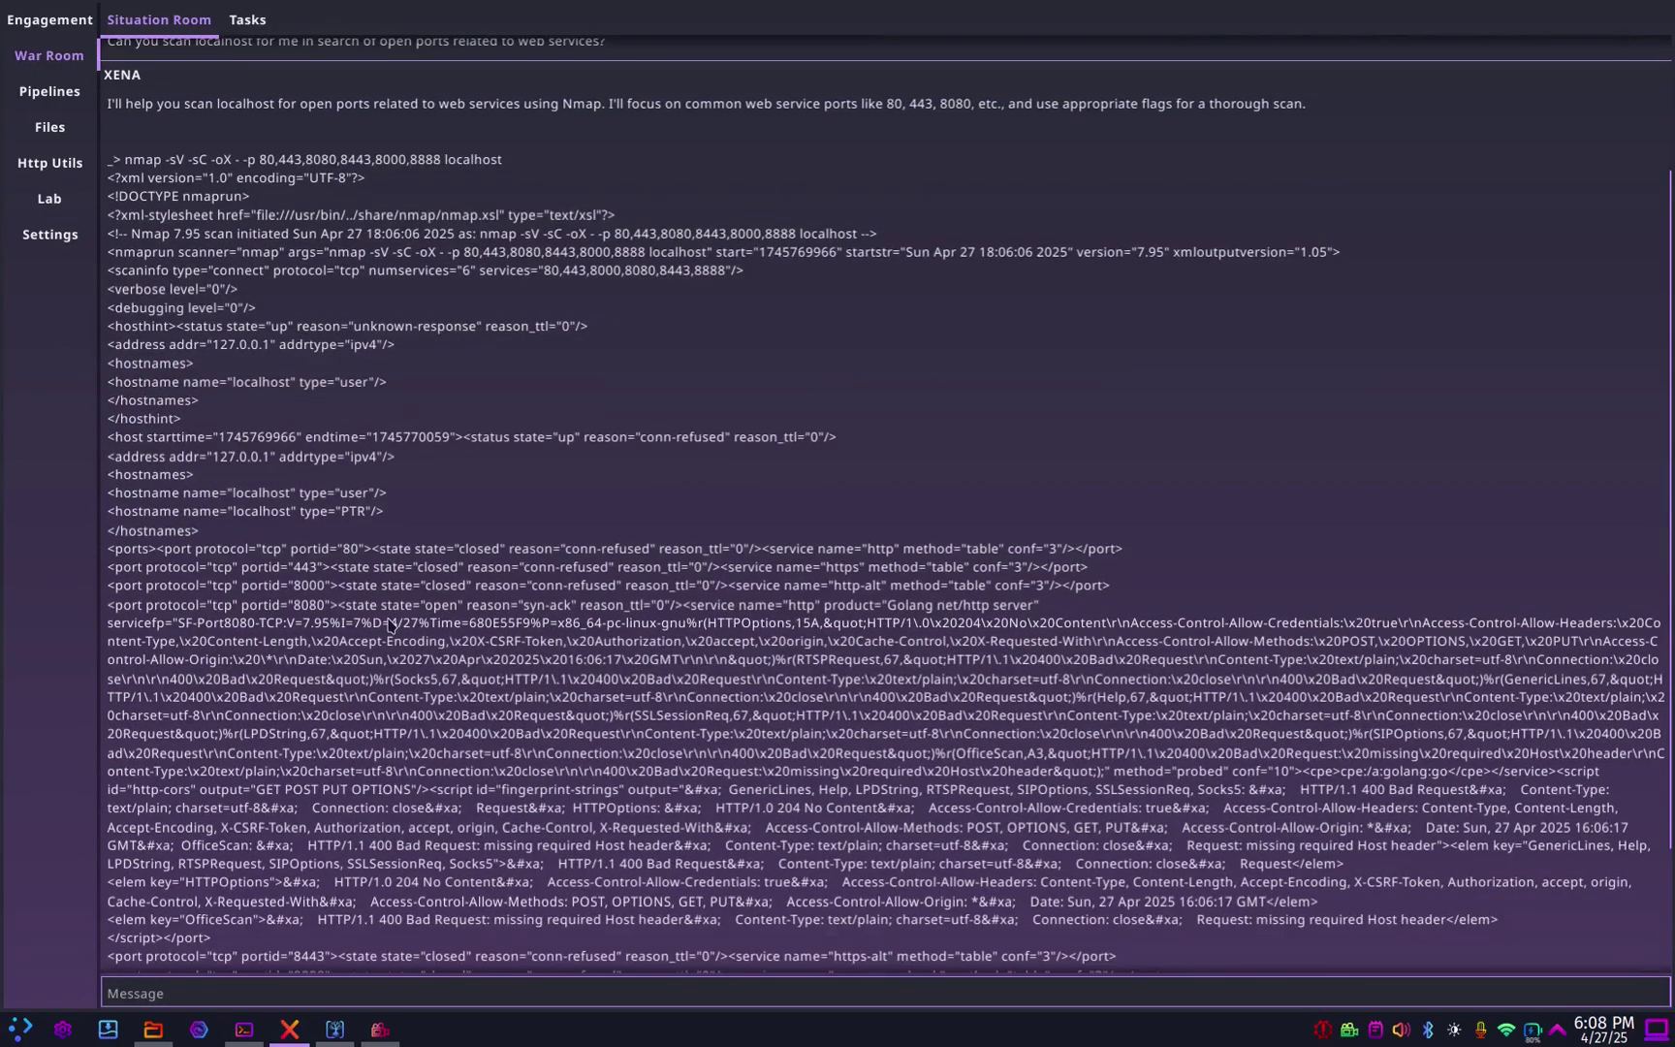
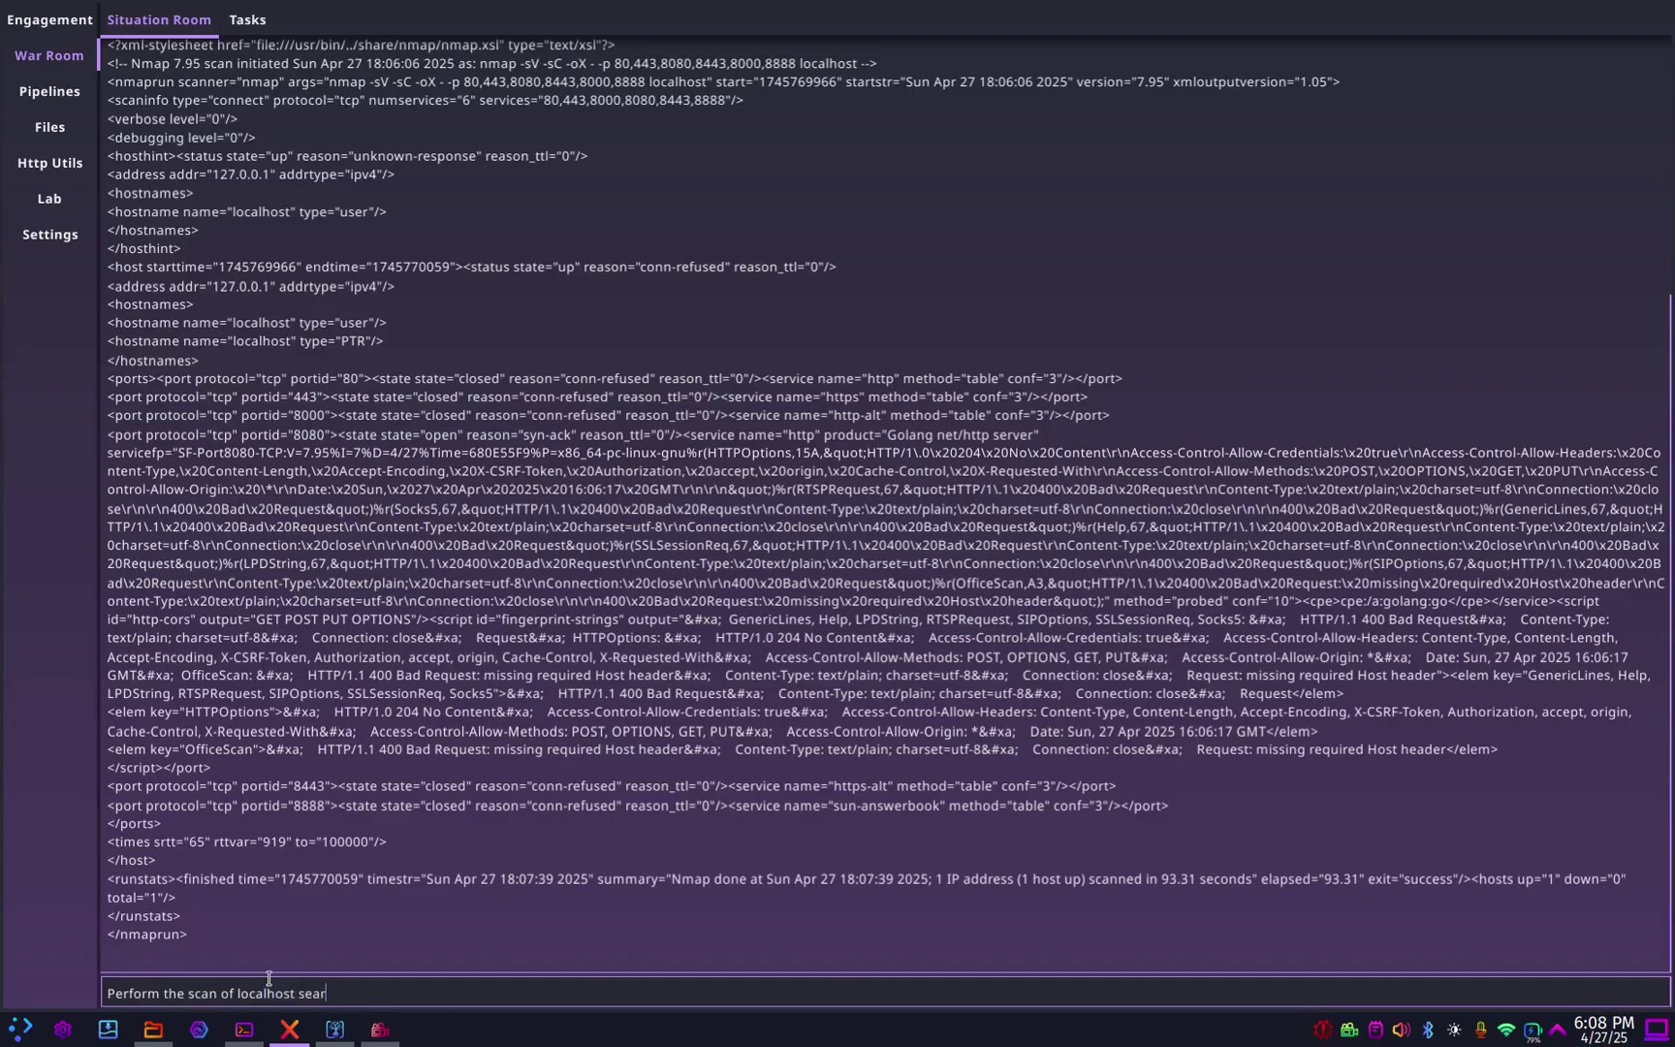
Send the message "Perform the scan of localhost searching for open ports related to web services and keep the output human readable."
{"action": "type", "text": "searching for open ports relate"}
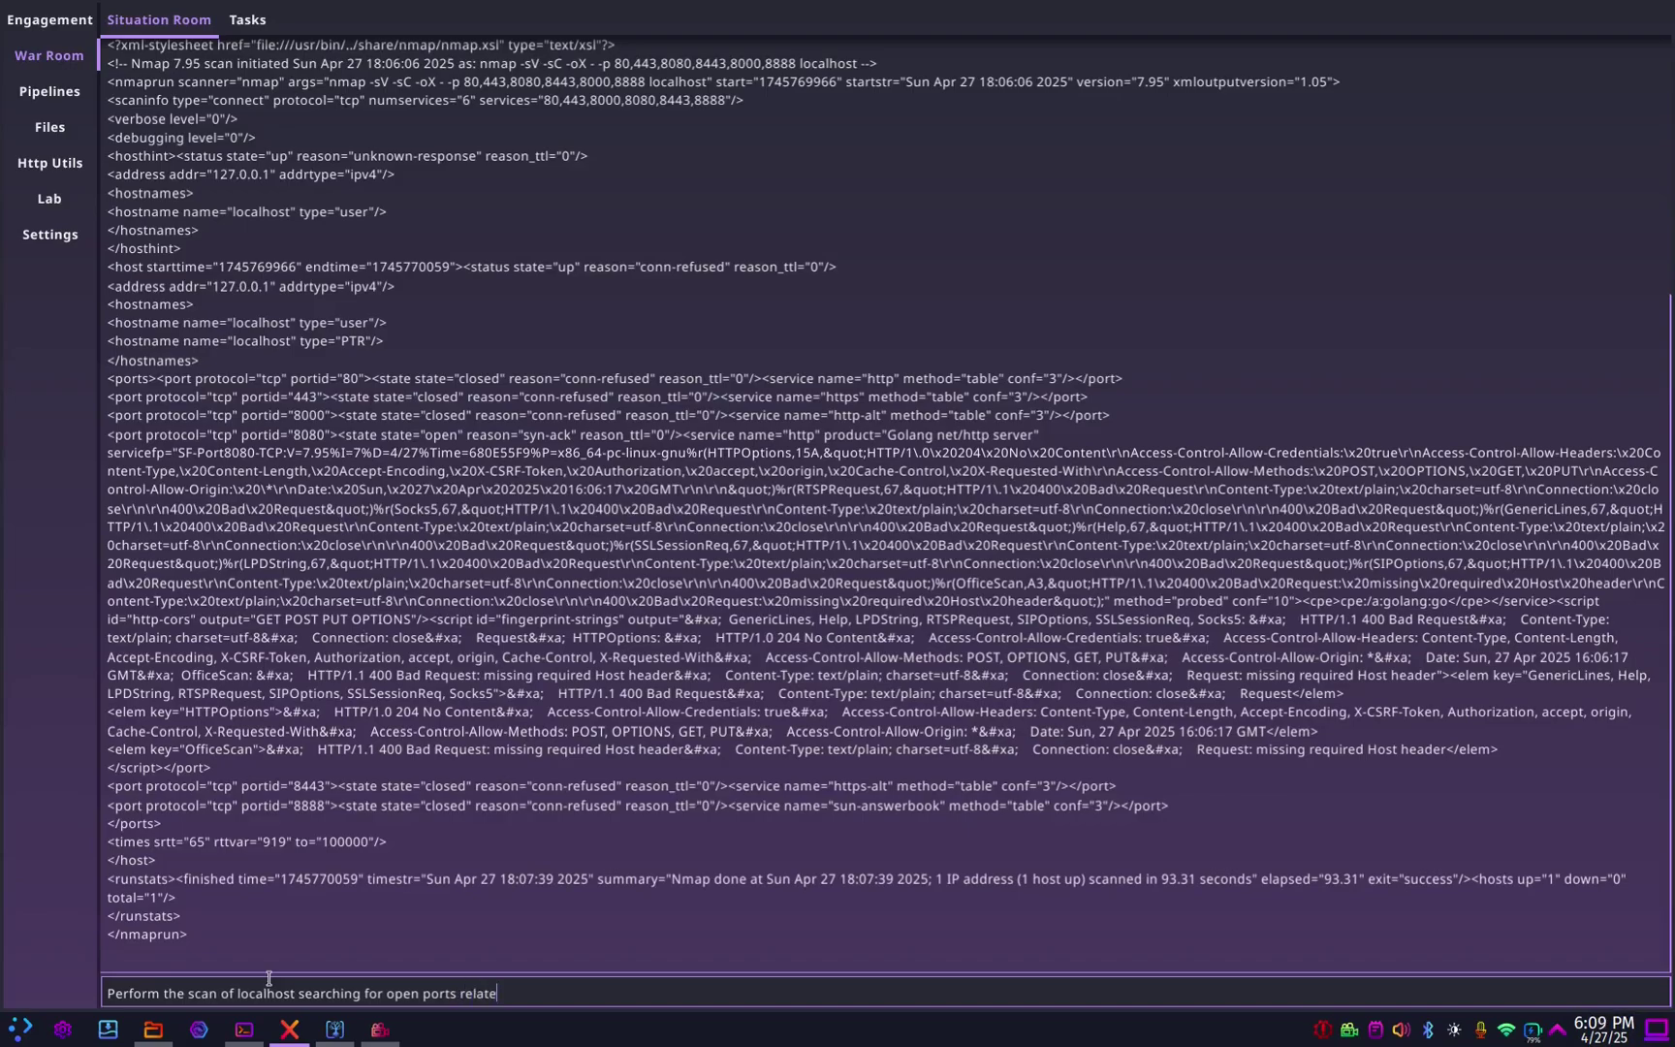
{"action": "type", "text": "d to web services"}
{"action": "type", "text": " and keep"}
{"action": "type", "text": " and keep the output hum"}
{"action": "type", "text": "an readable."}
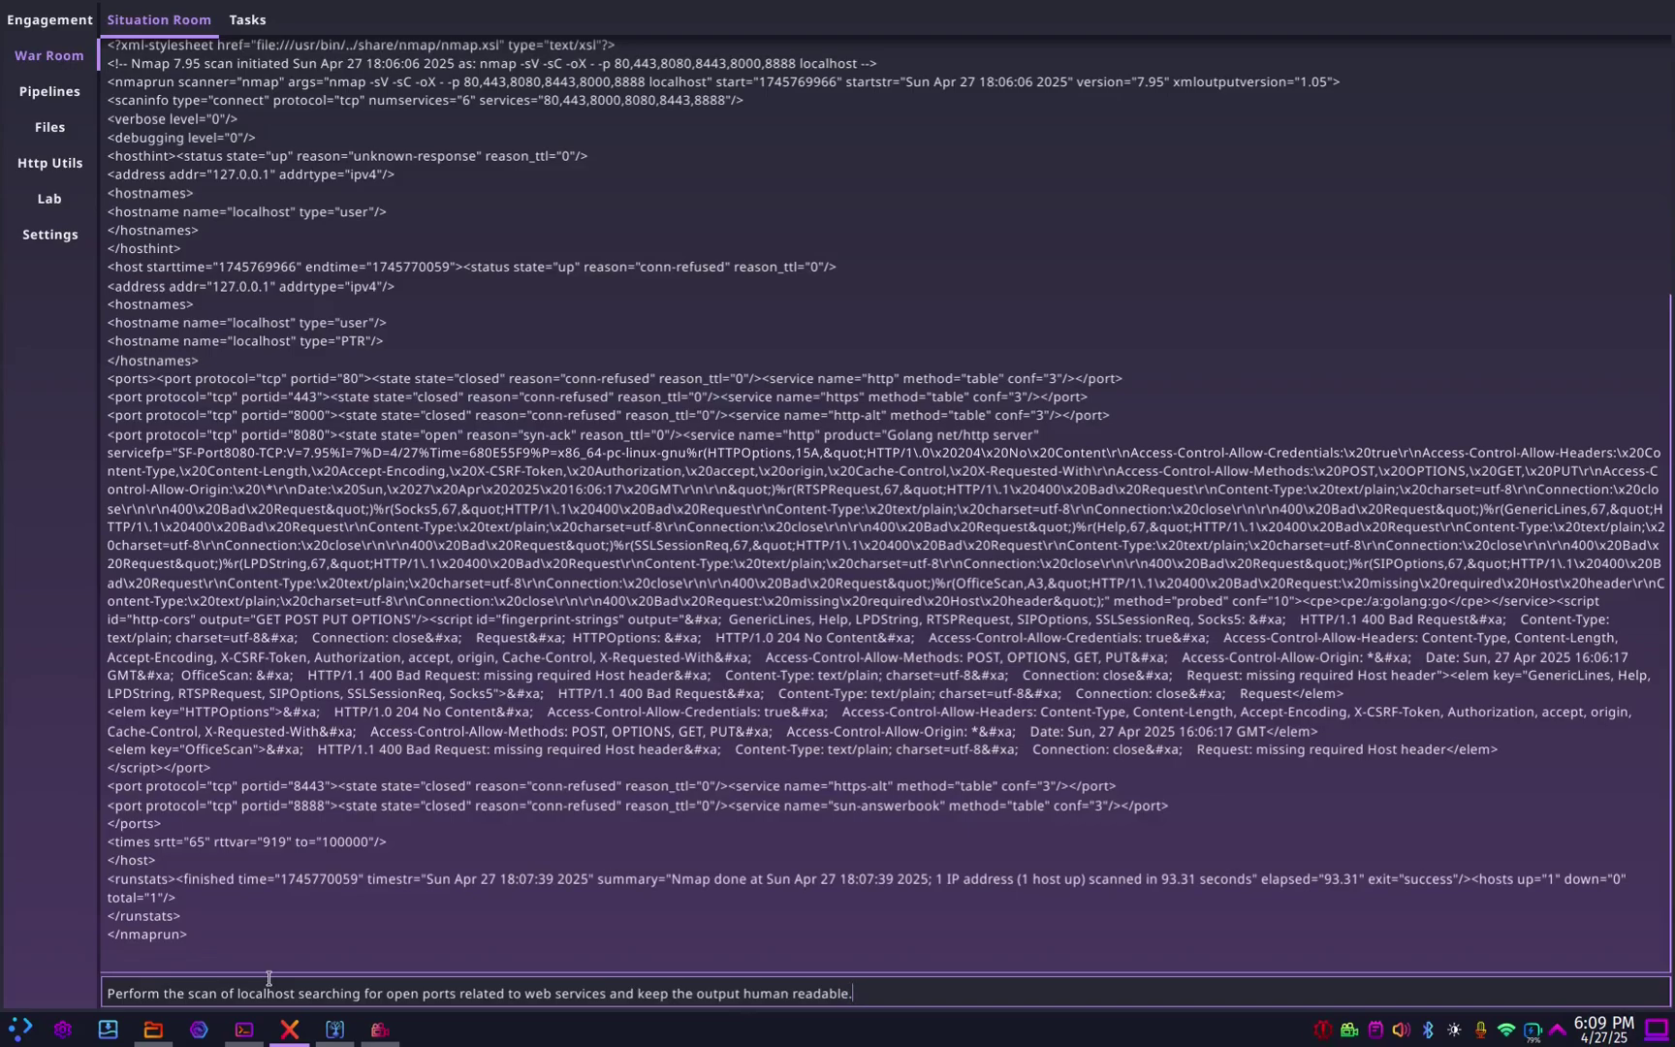
{"action": "key", "text": "Return"}
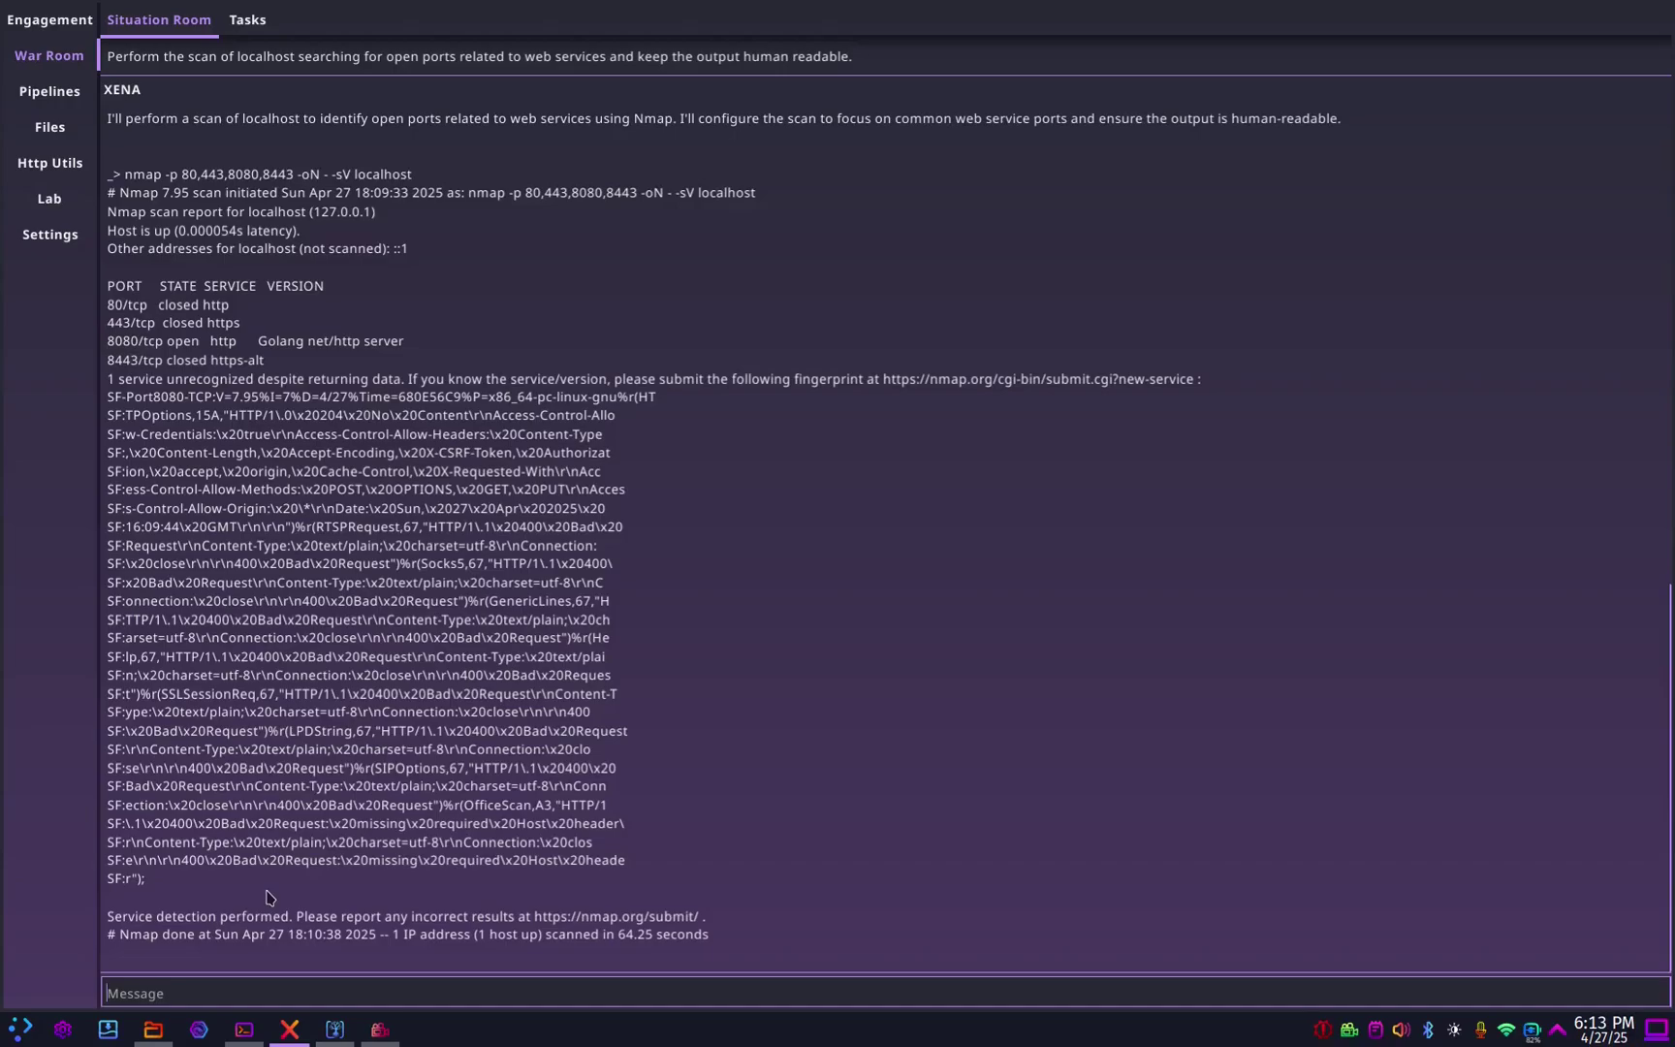
Send the Situation Room message "Perform subdomain enumeration of duckduckgo.com" to the assistant
{"action": "type", "text": "Perform subdomain enumeration"}
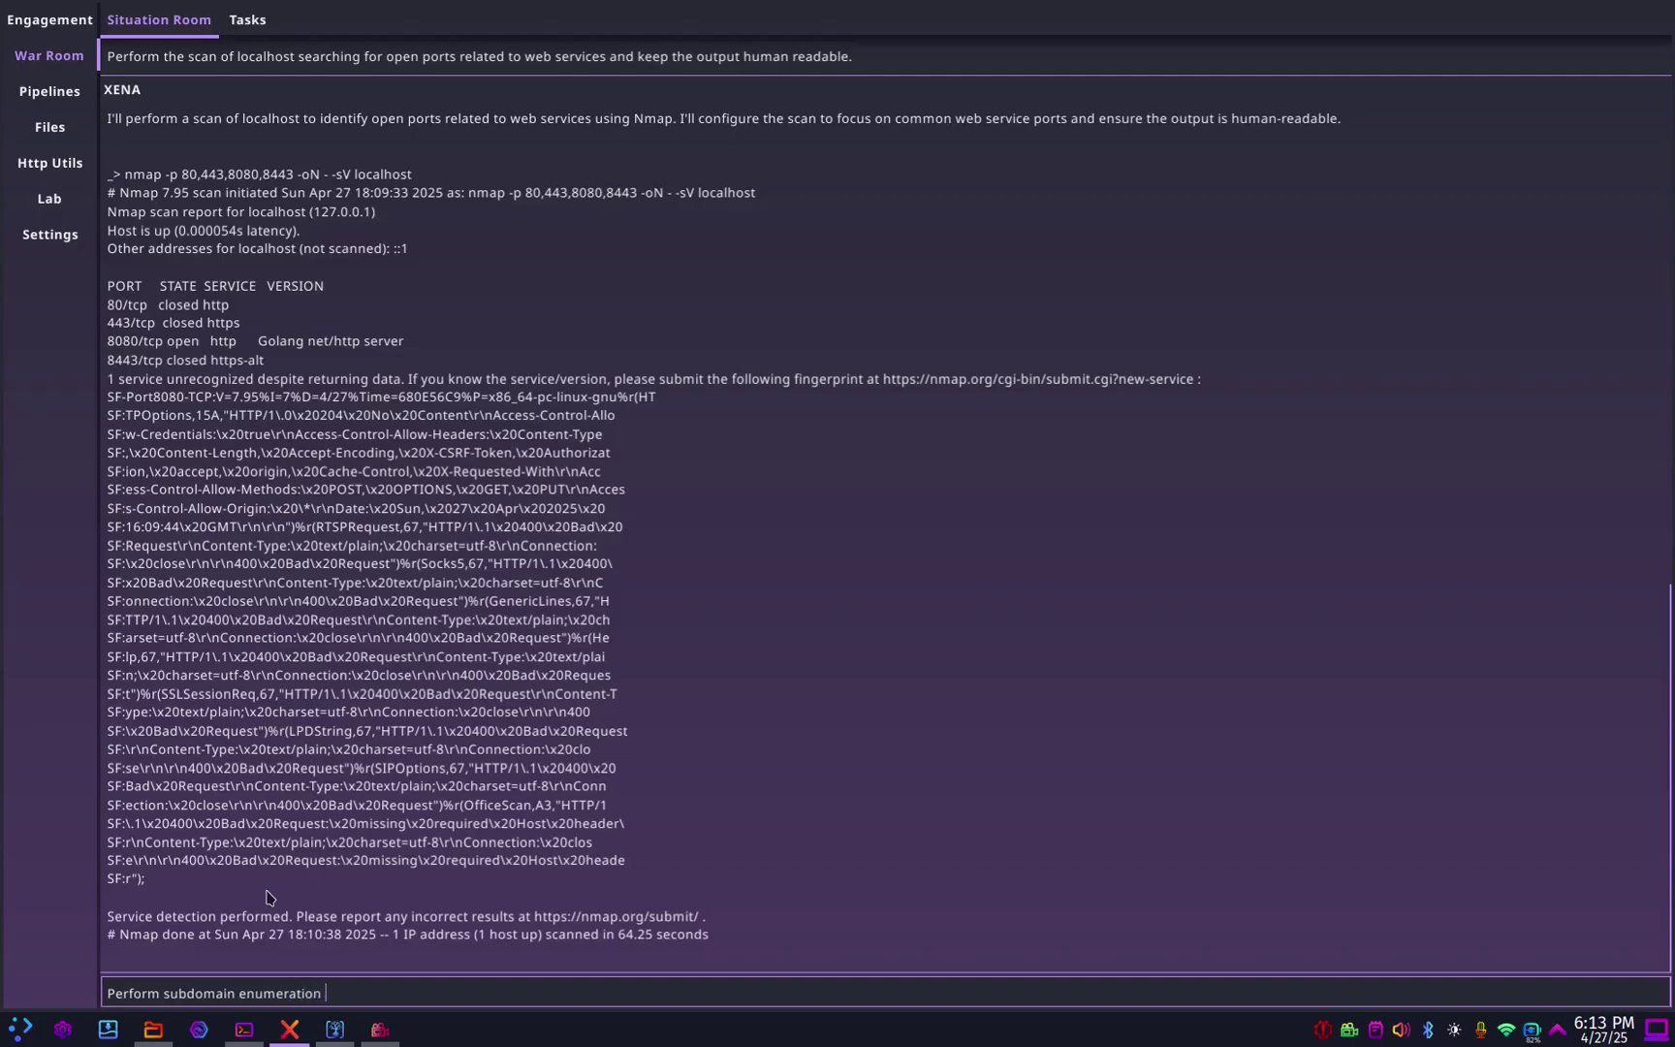
{"action": "type", "text": "of duckduckgo.com"}
{"action": "key", "text": "Return"}
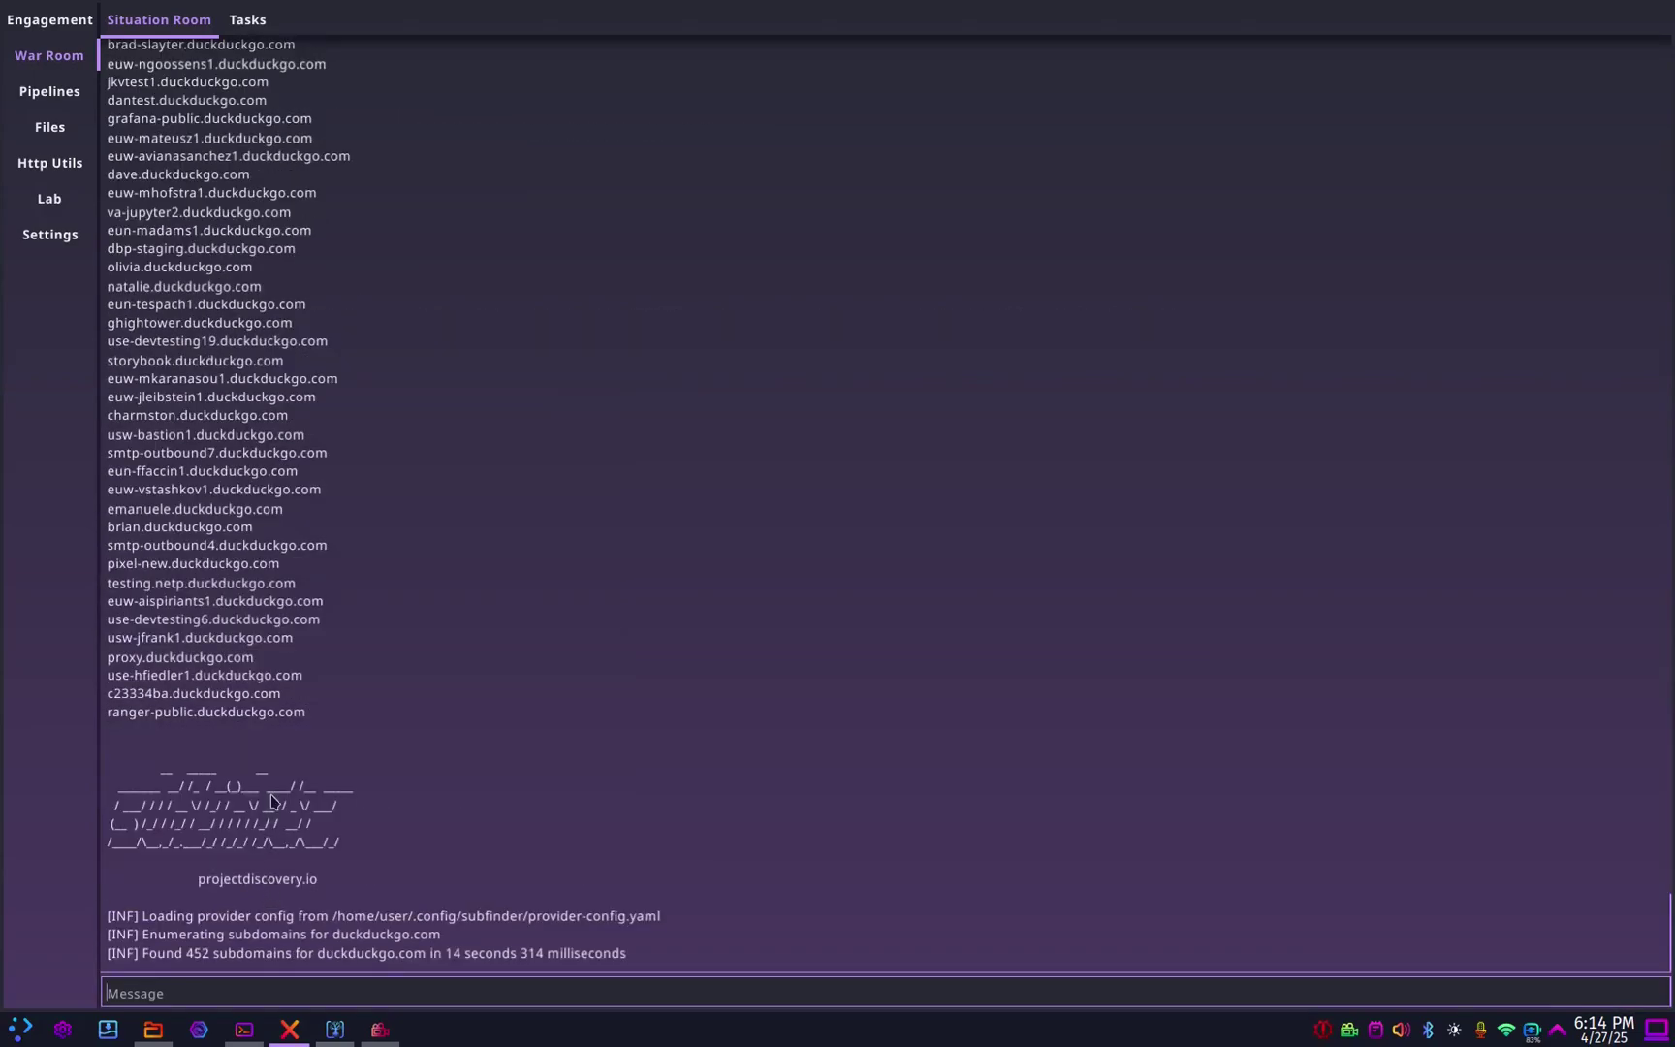
Review the list of duckduckgo.com subdomains in the assistant's reply, going from its end back towards the beginning
{"action": "scroll", "coordinate": [315, 826], "scroll_direction": "up", "scroll_amount": 15}
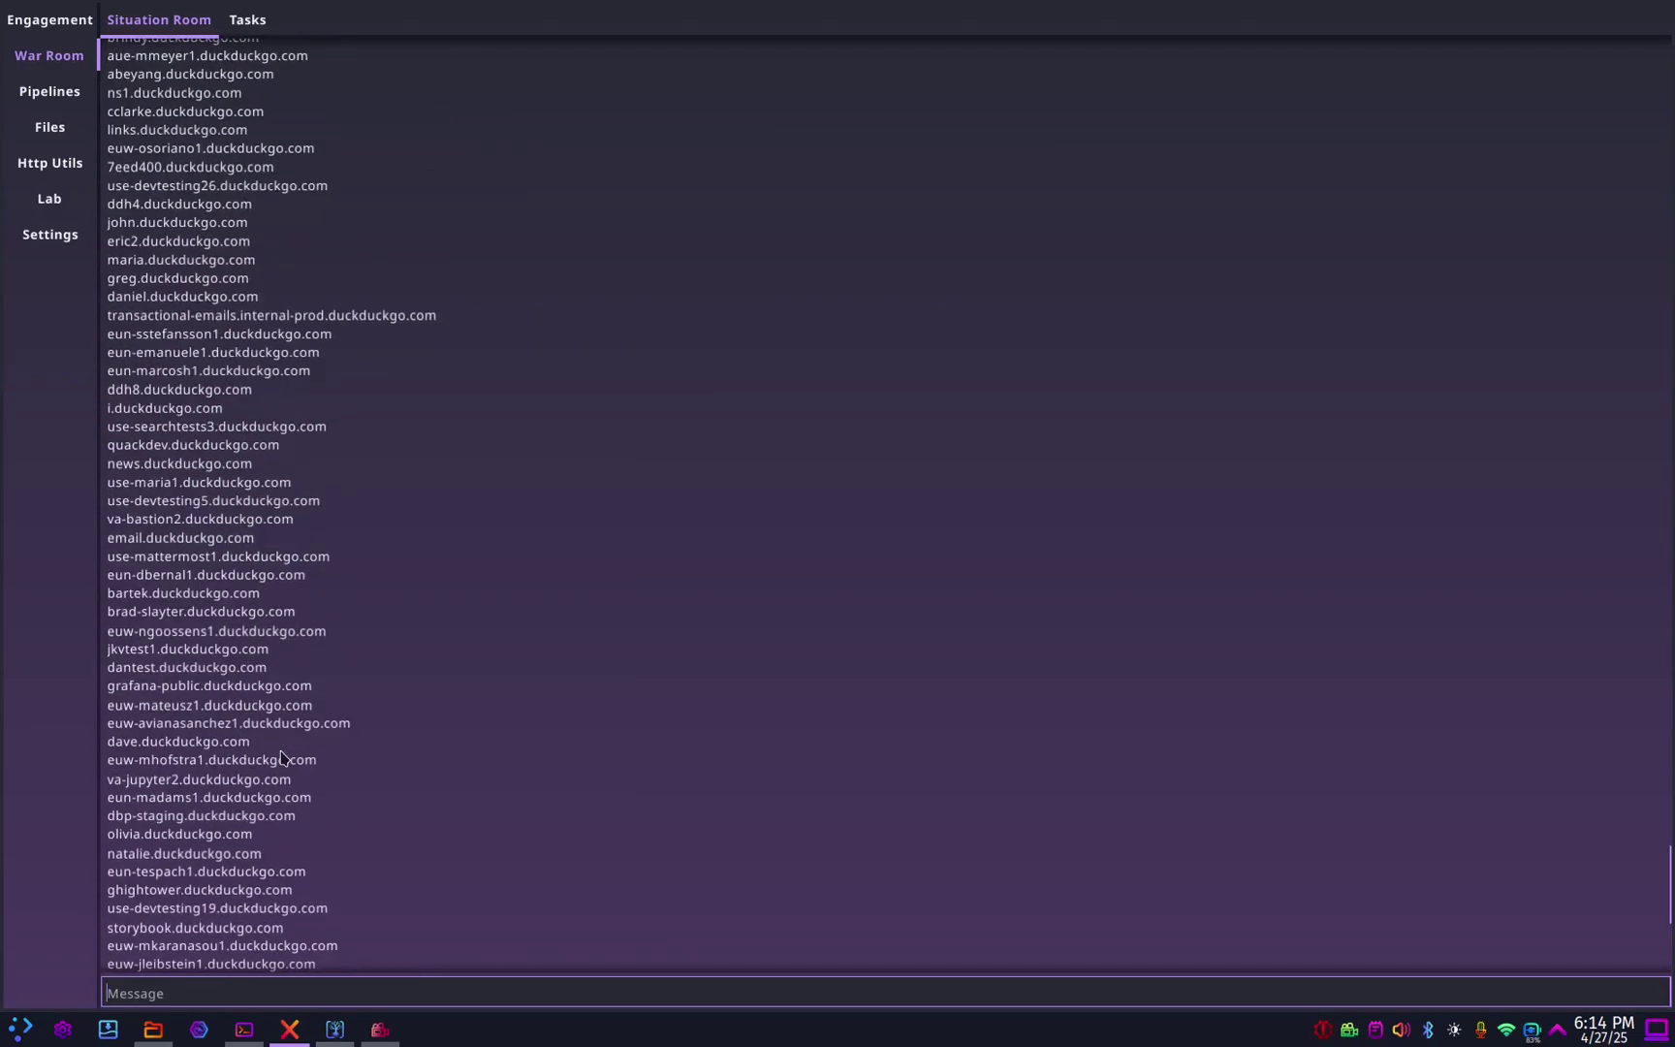
{"action": "scroll", "coordinate": [282, 755], "scroll_direction": "up", "scroll_amount": 6}
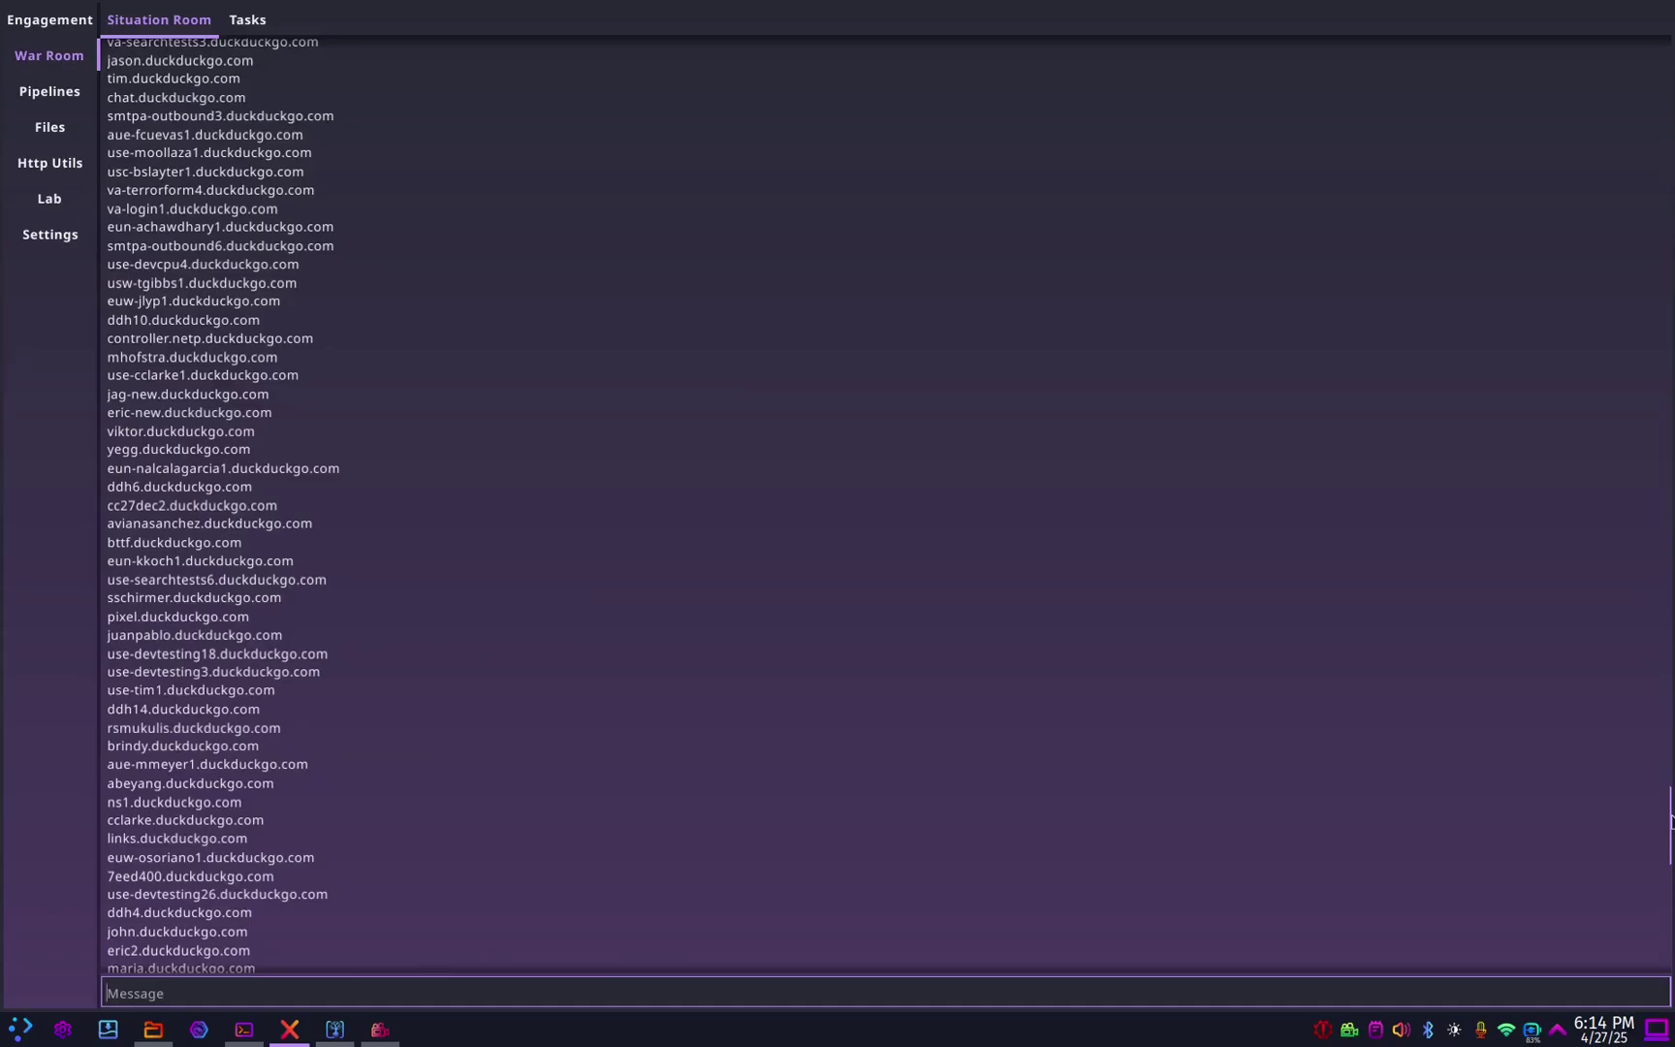
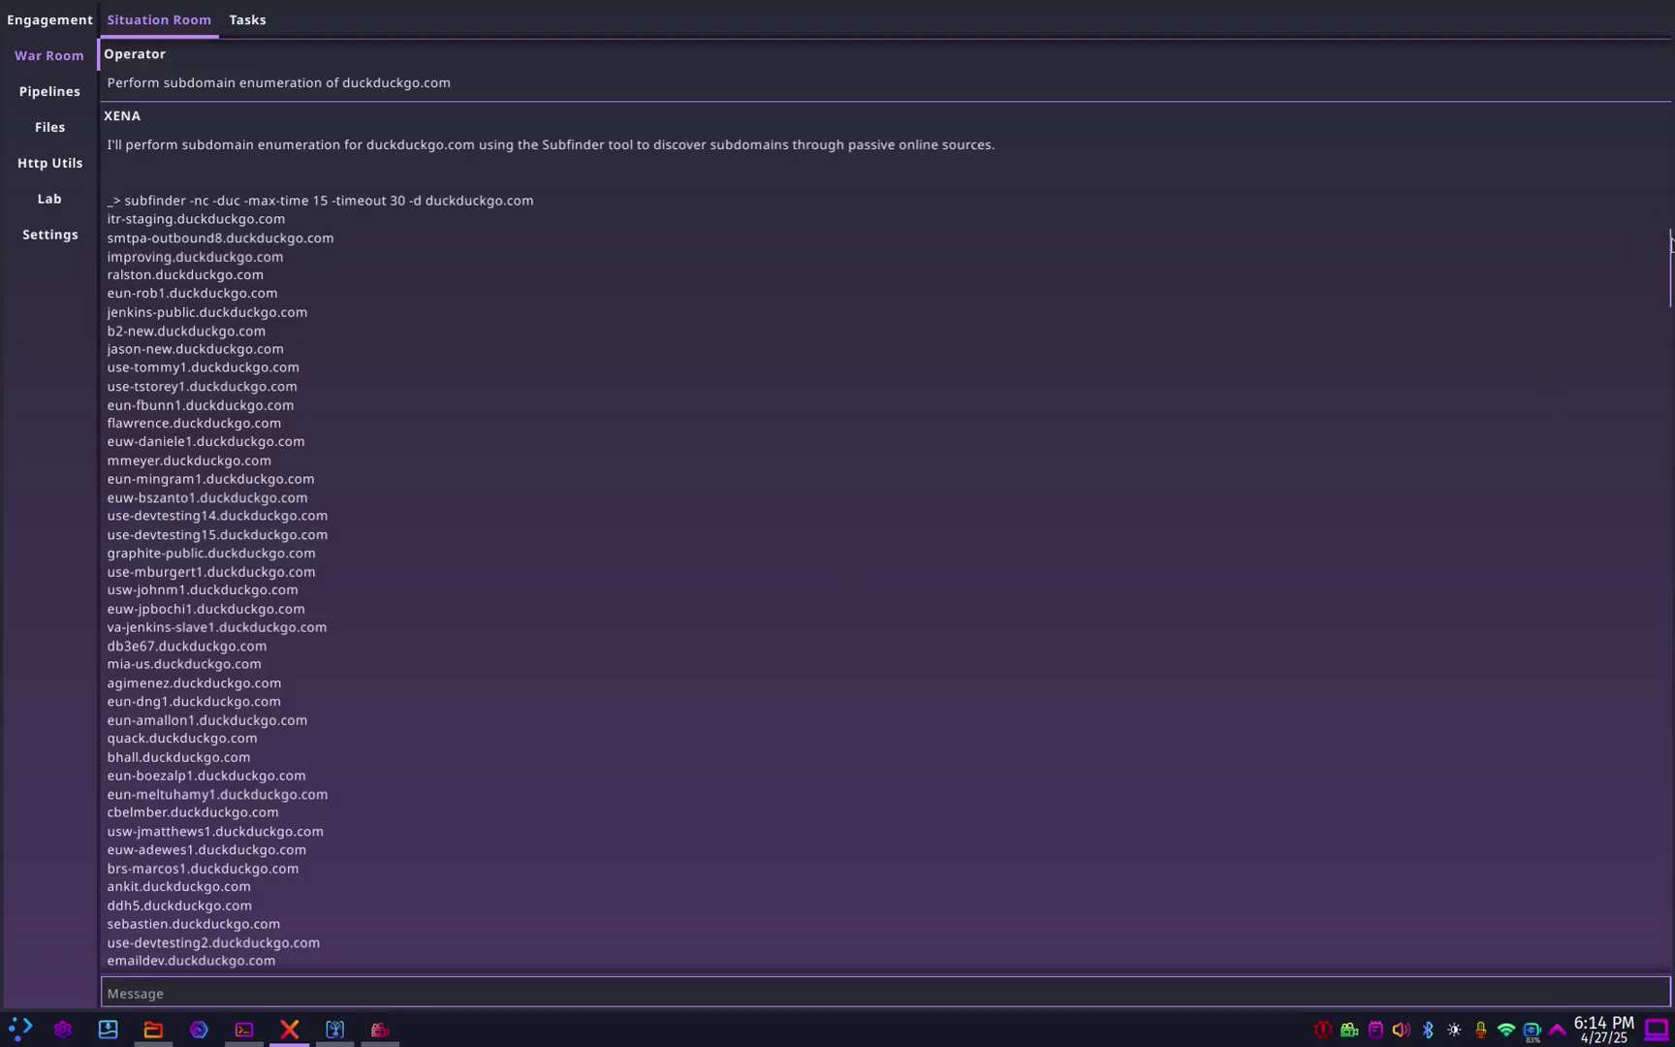
Start a new War Room task titled "Scanning of Localhost"
{"action": "left_click_drag", "start_coordinate": [1669, 245], "coordinate": [1551, 1030]}
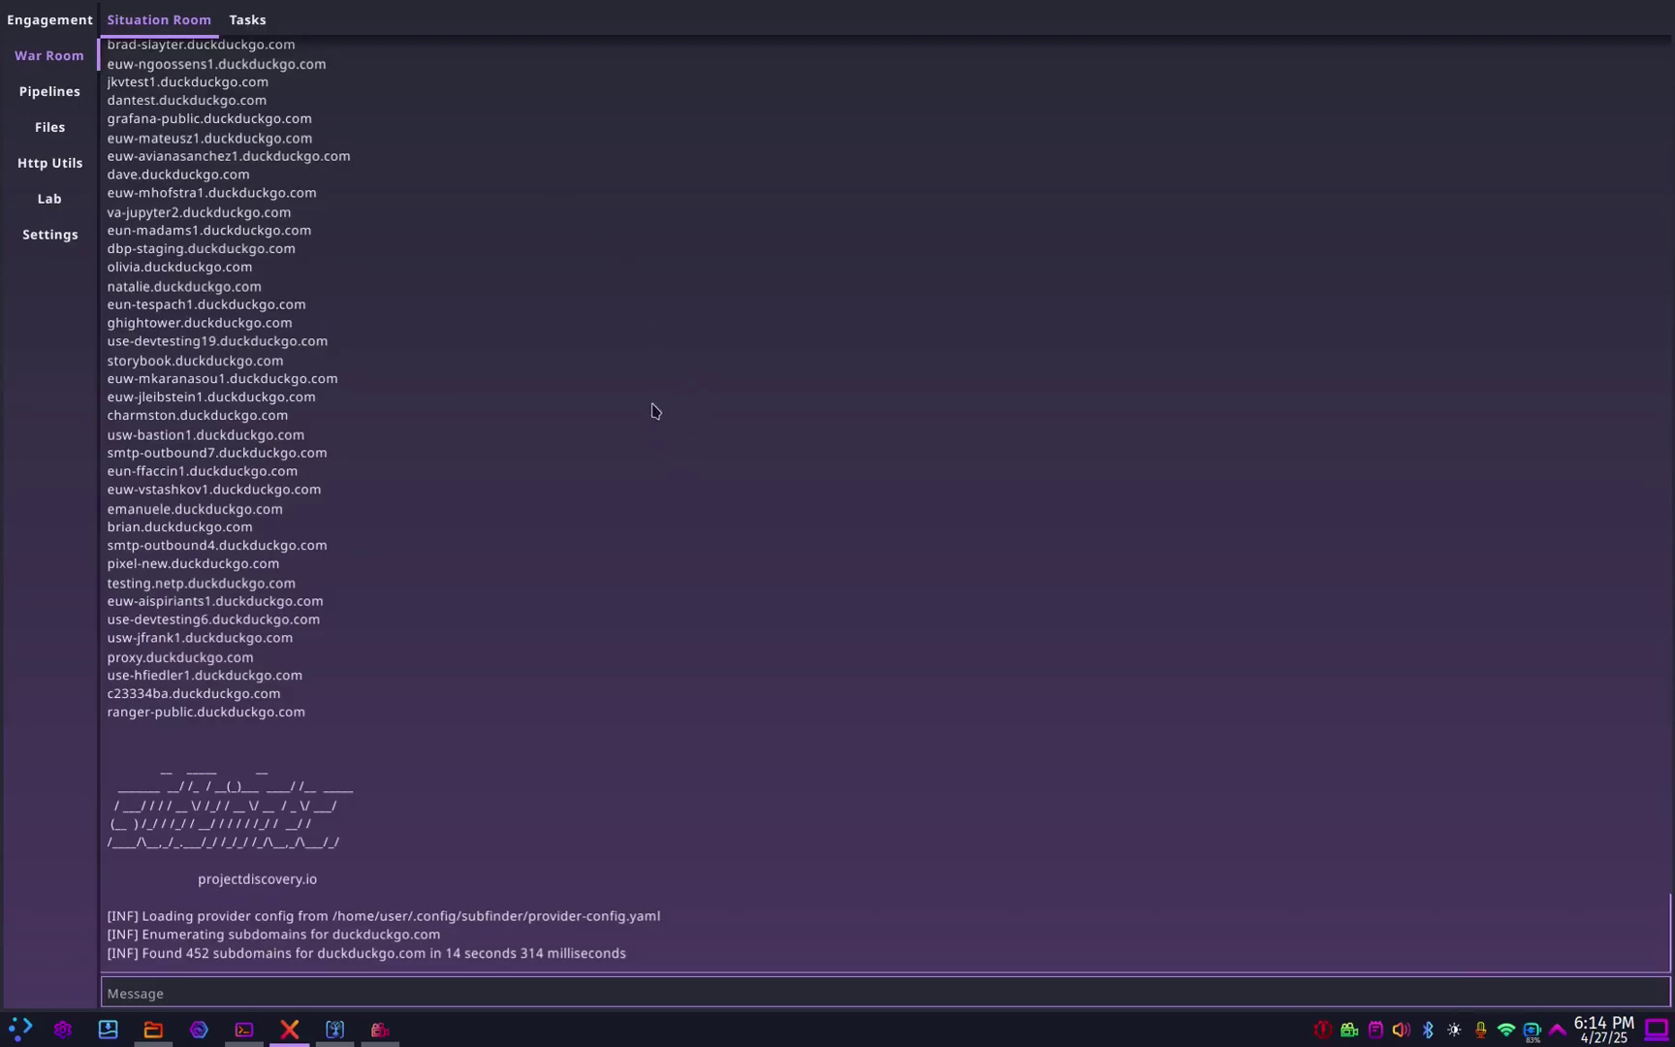
{"action": "left_click", "coordinate": [248, 23]}
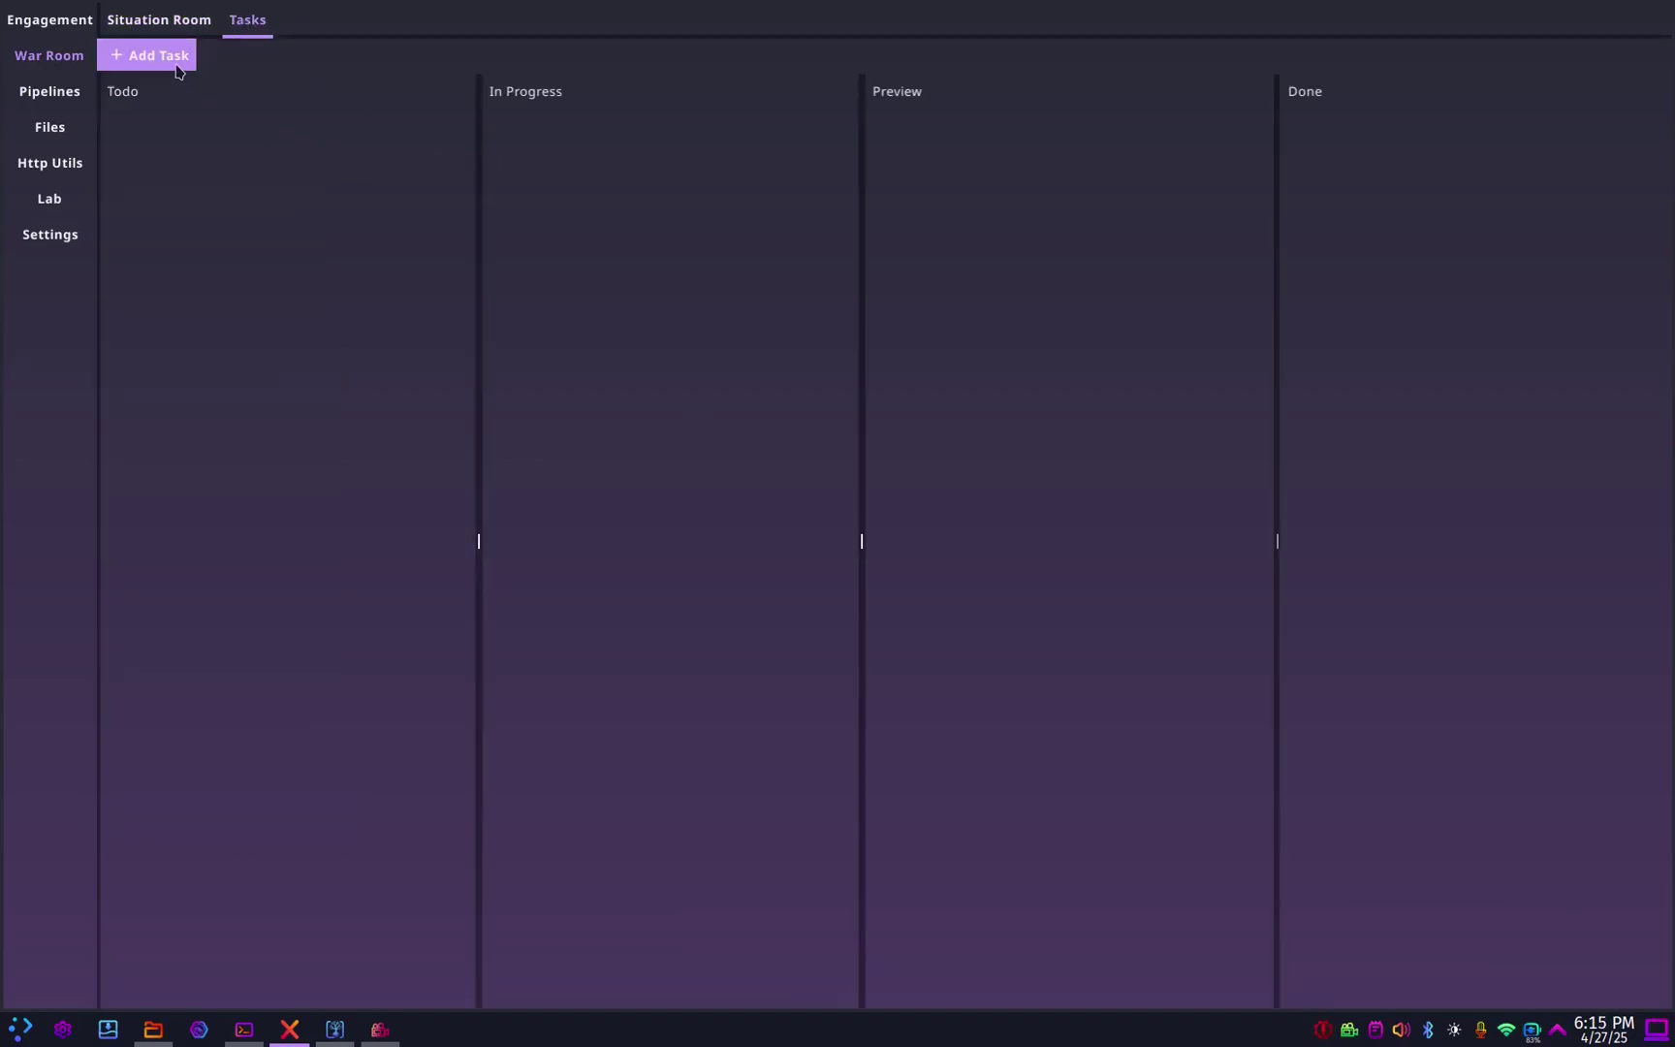
{"action": "left_click", "coordinate": [179, 68]}
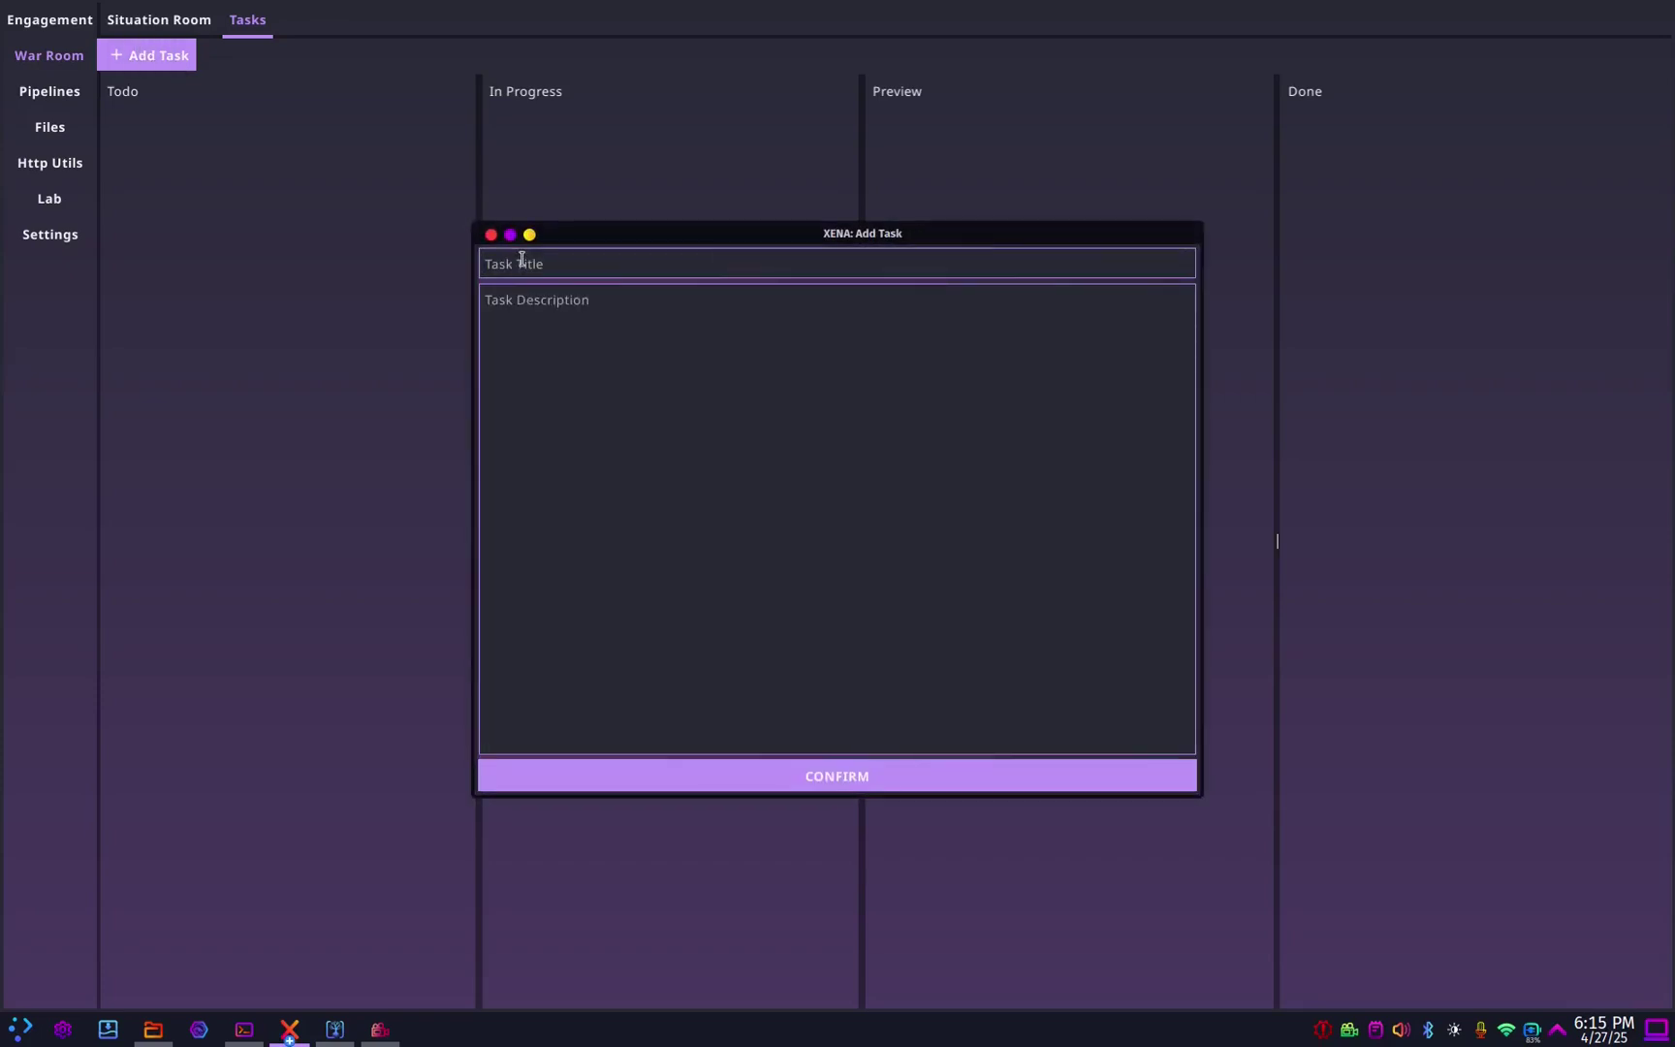
{"action": "type", "text": "Scanning of Localhost"}
Enter the task description "Using a tool such is nmap scan localhost for rdp related ports." and create the task
{"action": "left_click", "coordinate": [630, 342]}
{"action": "type", "text": "Using a too"}
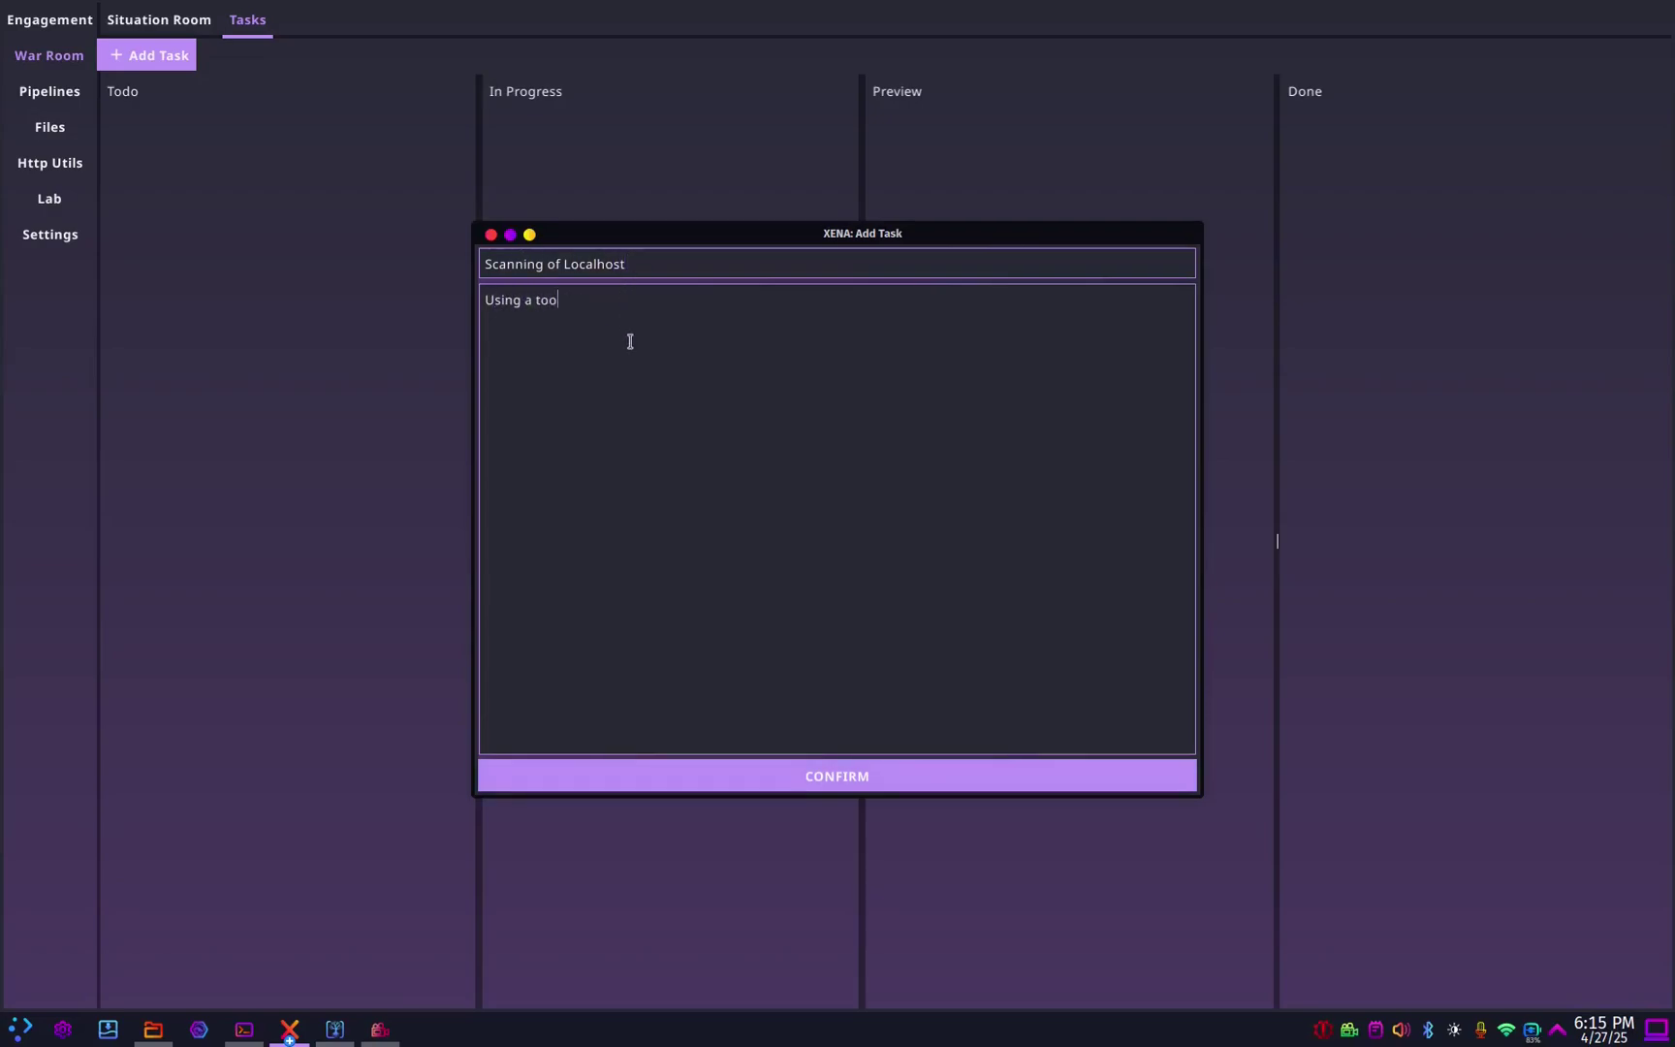
{"action": "type", "text": "l such is nmaop"}
{"action": "key", "text": "BackSpace"}
{"action": "key", "text": "BackSpace"}
{"action": "type", "text": "scan localhost for rdp related p"}
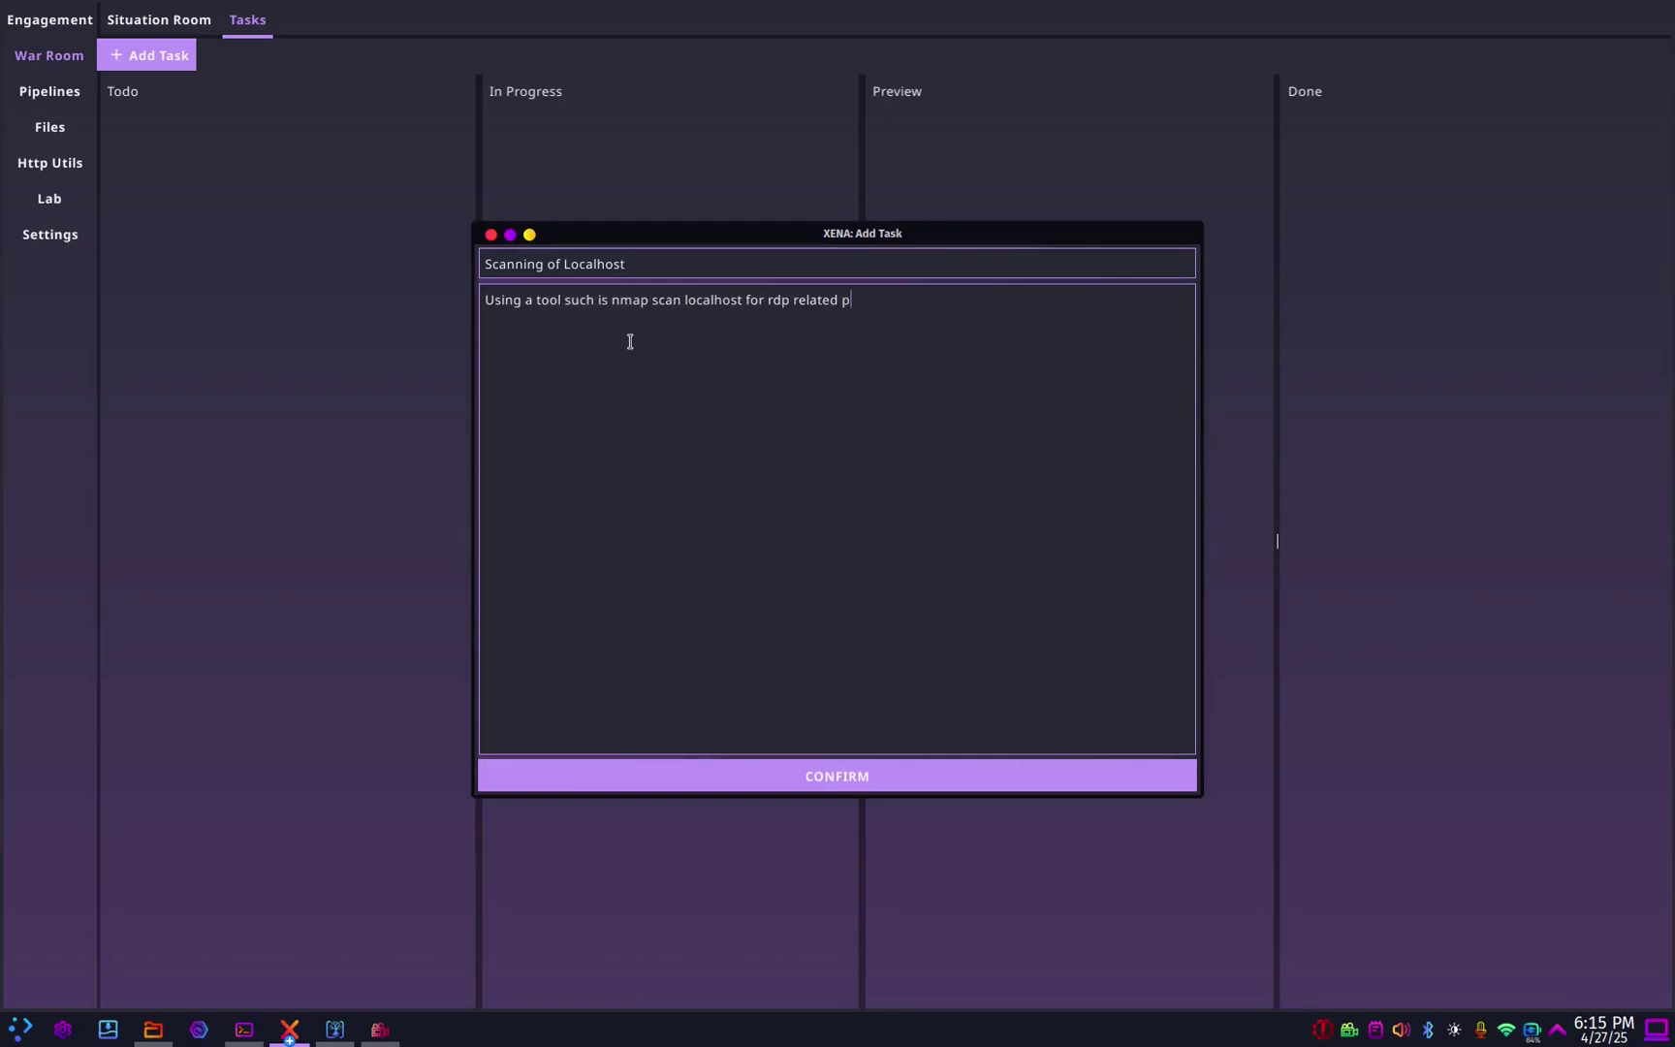
{"action": "type", "text": "orts."}
{"action": "left_click", "coordinate": [501, 787]}
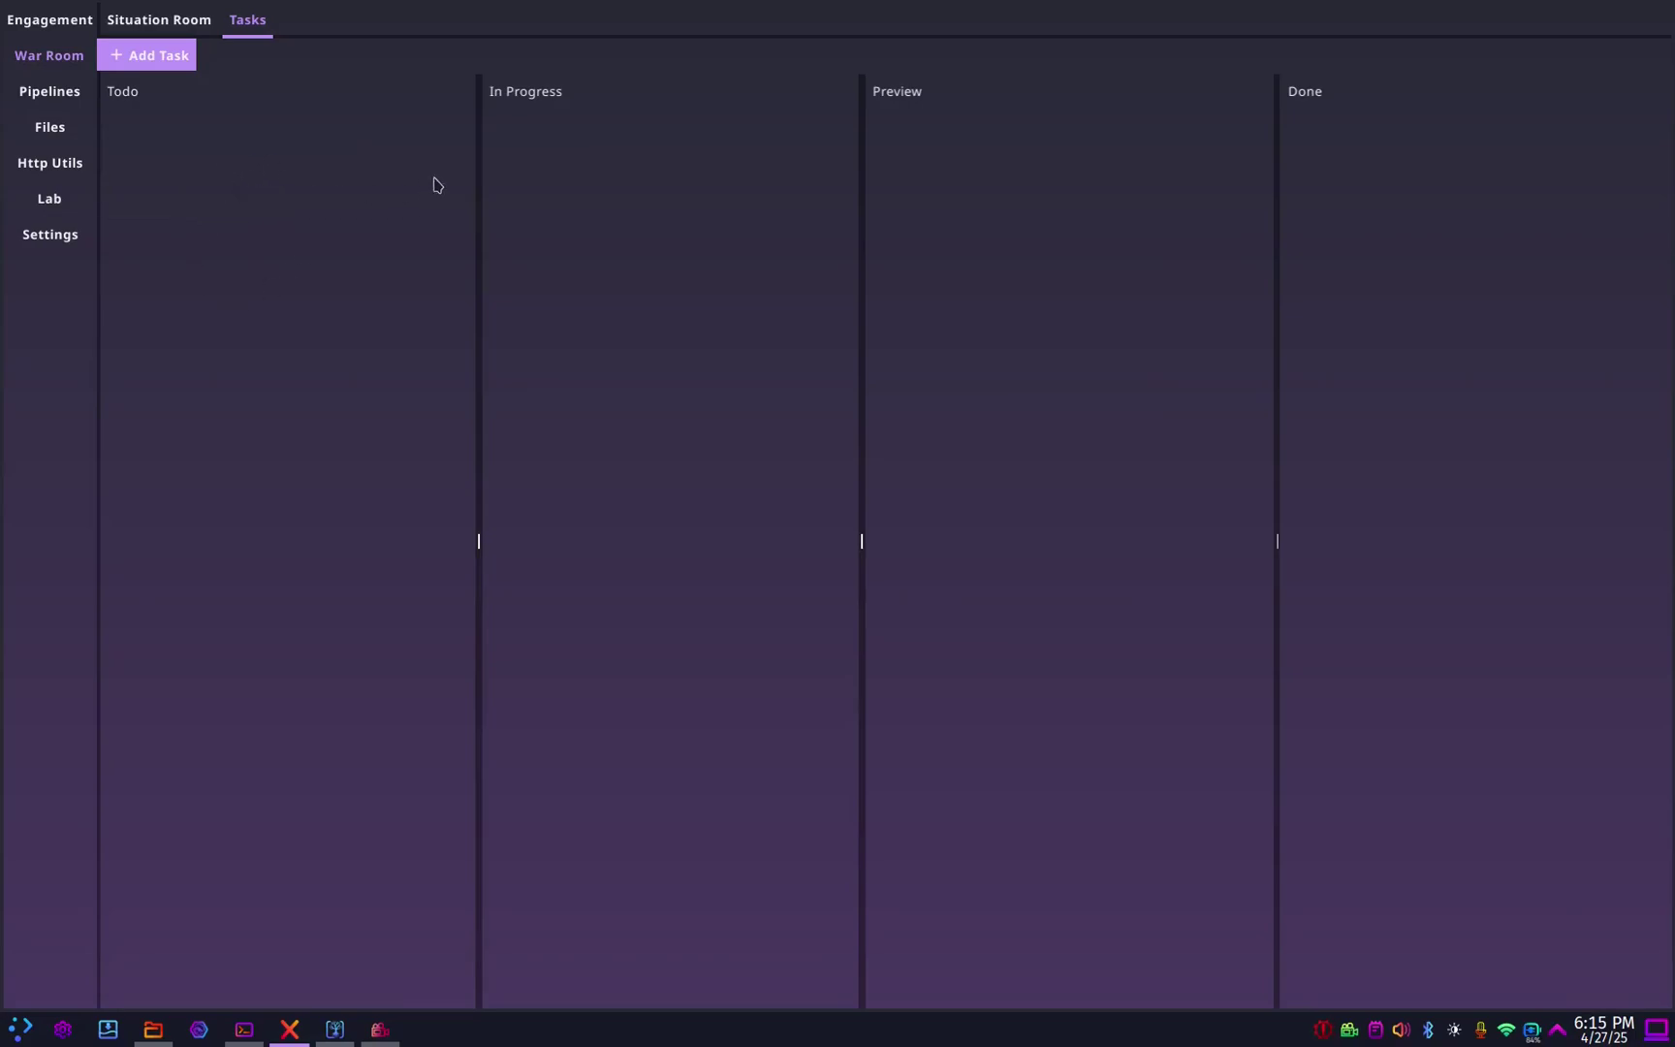
Slightly widen the In Progress column of the task board
{"action": "left_click_drag", "start_coordinate": [441, 183], "coordinate": [478, 176]}
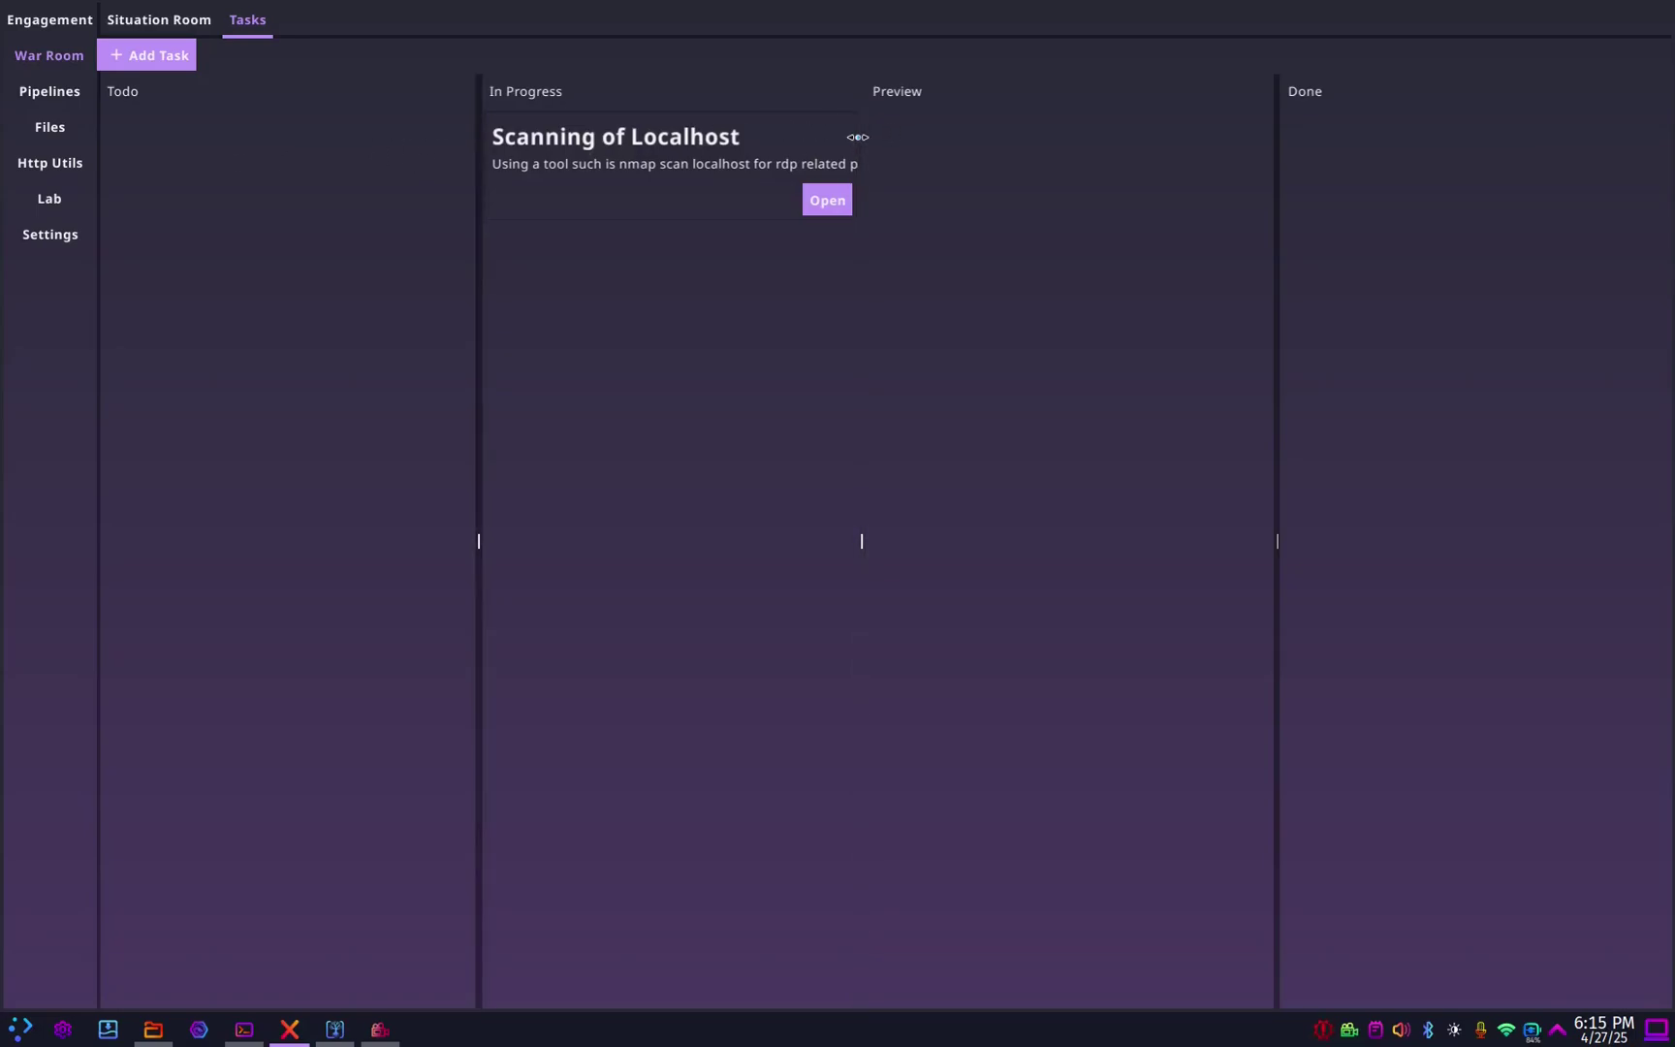
{"action": "left_click_drag", "start_coordinate": [859, 136], "coordinate": [865, 138]}
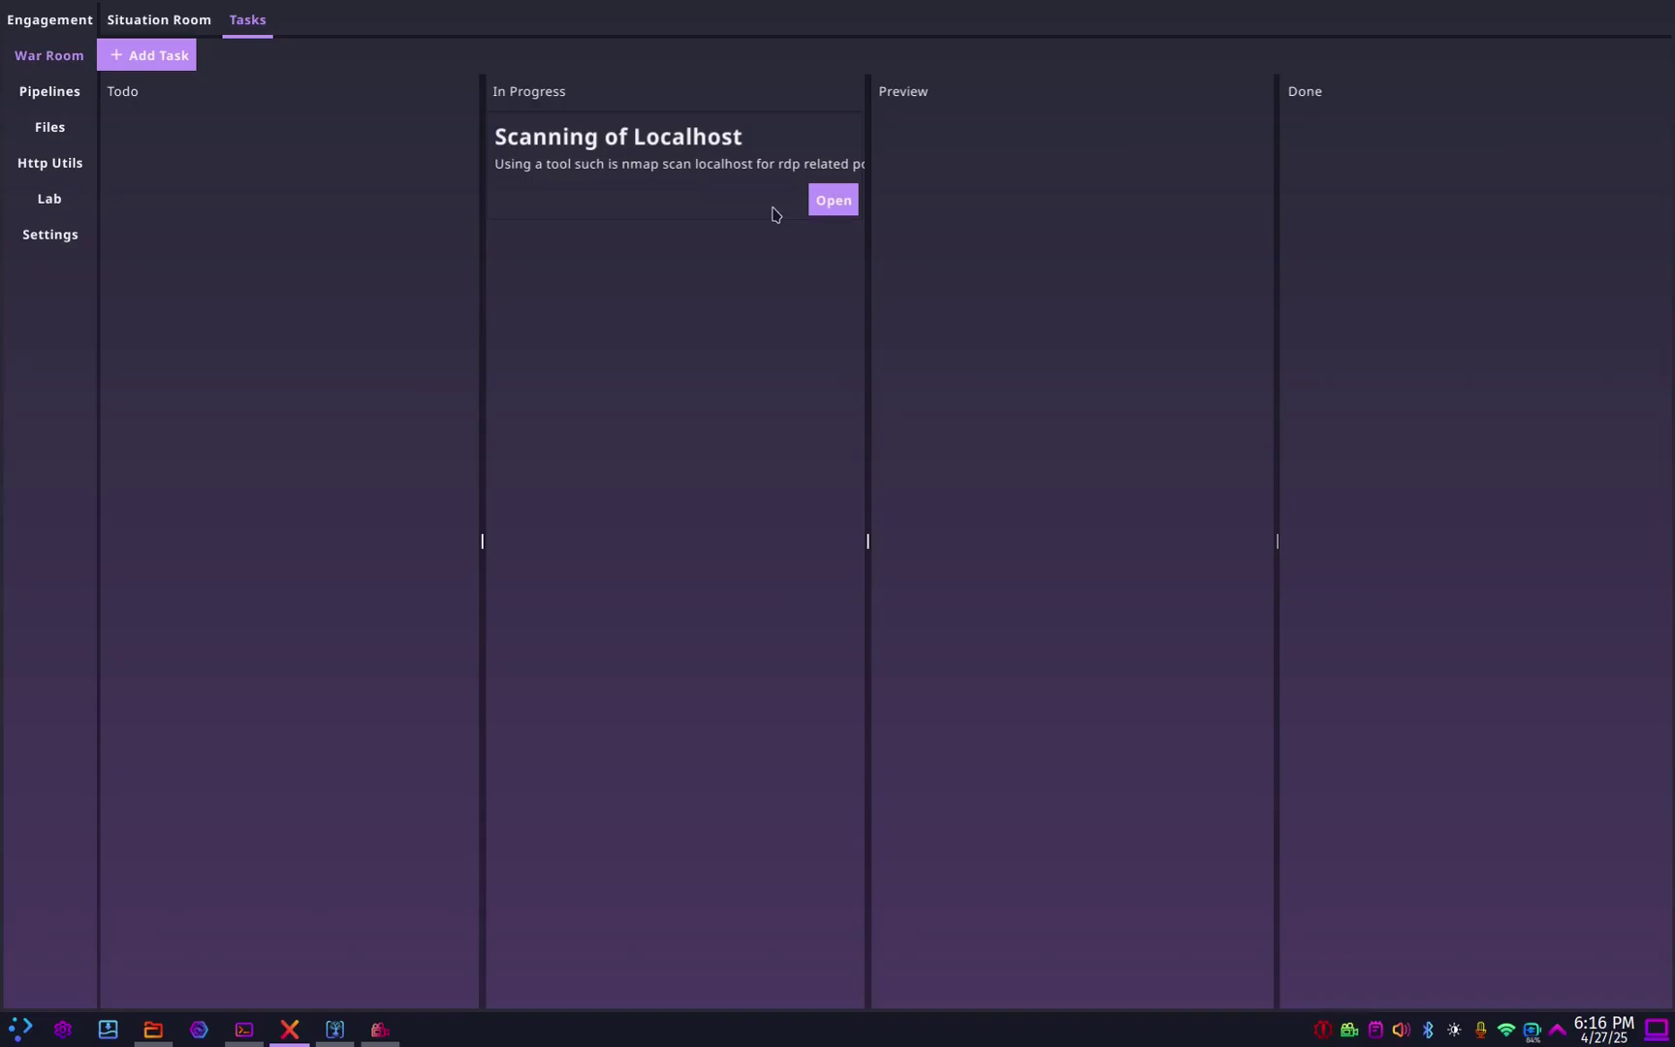
{"action": "left_click_drag", "start_coordinate": [776, 214], "coordinate": [878, 239]}
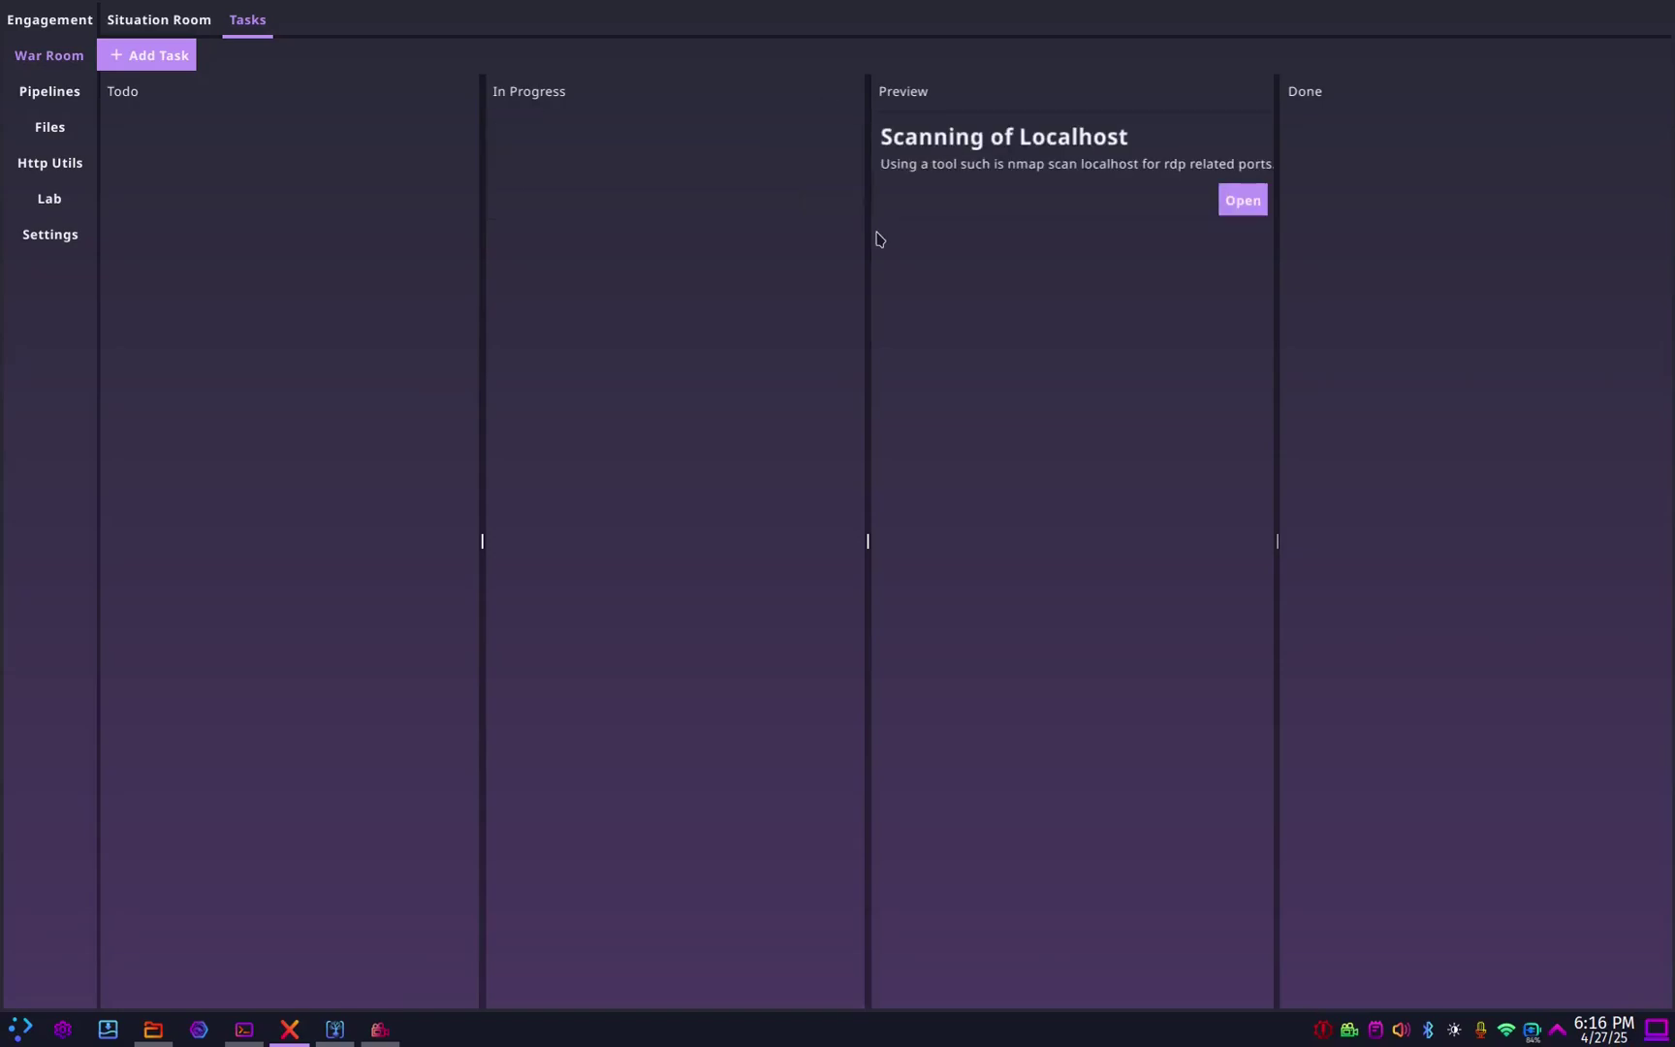
Open the Scanning of Localhost task in the Preview column and read XENA's comment with the nmap scan output
{"action": "left_click", "coordinate": [1236, 206]}
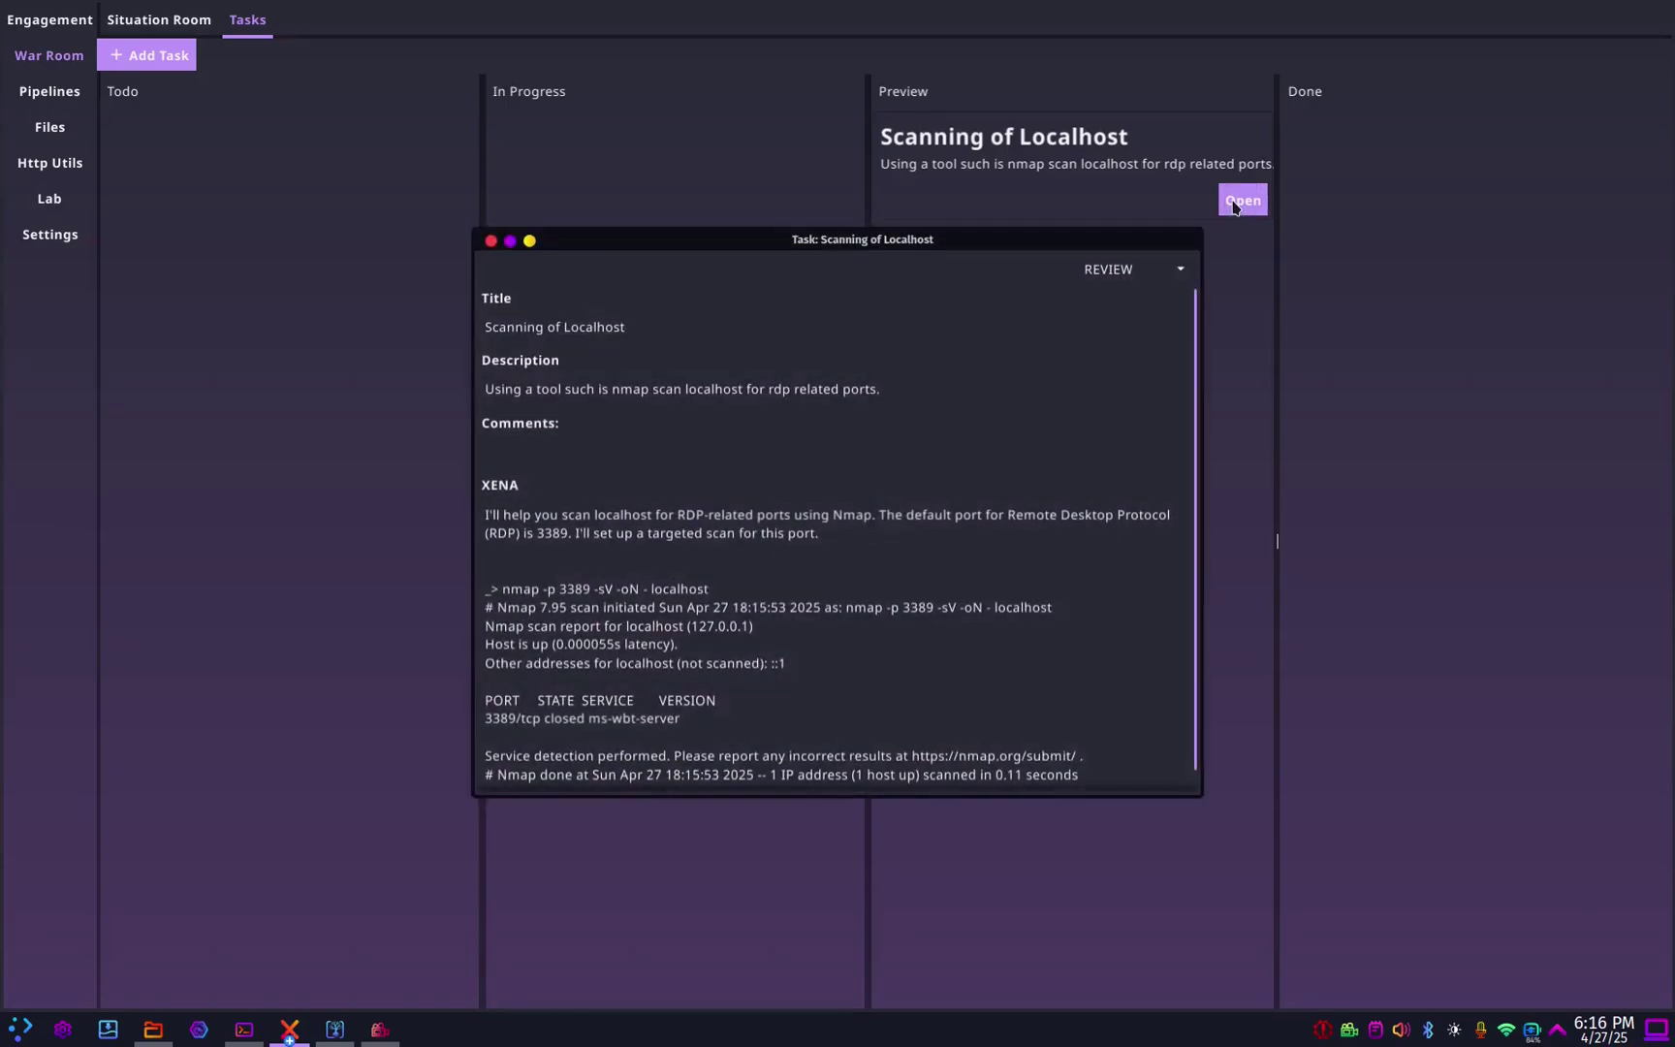
{"action": "left_click_drag", "start_coordinate": [1173, 229], "coordinate": [1176, 215]}
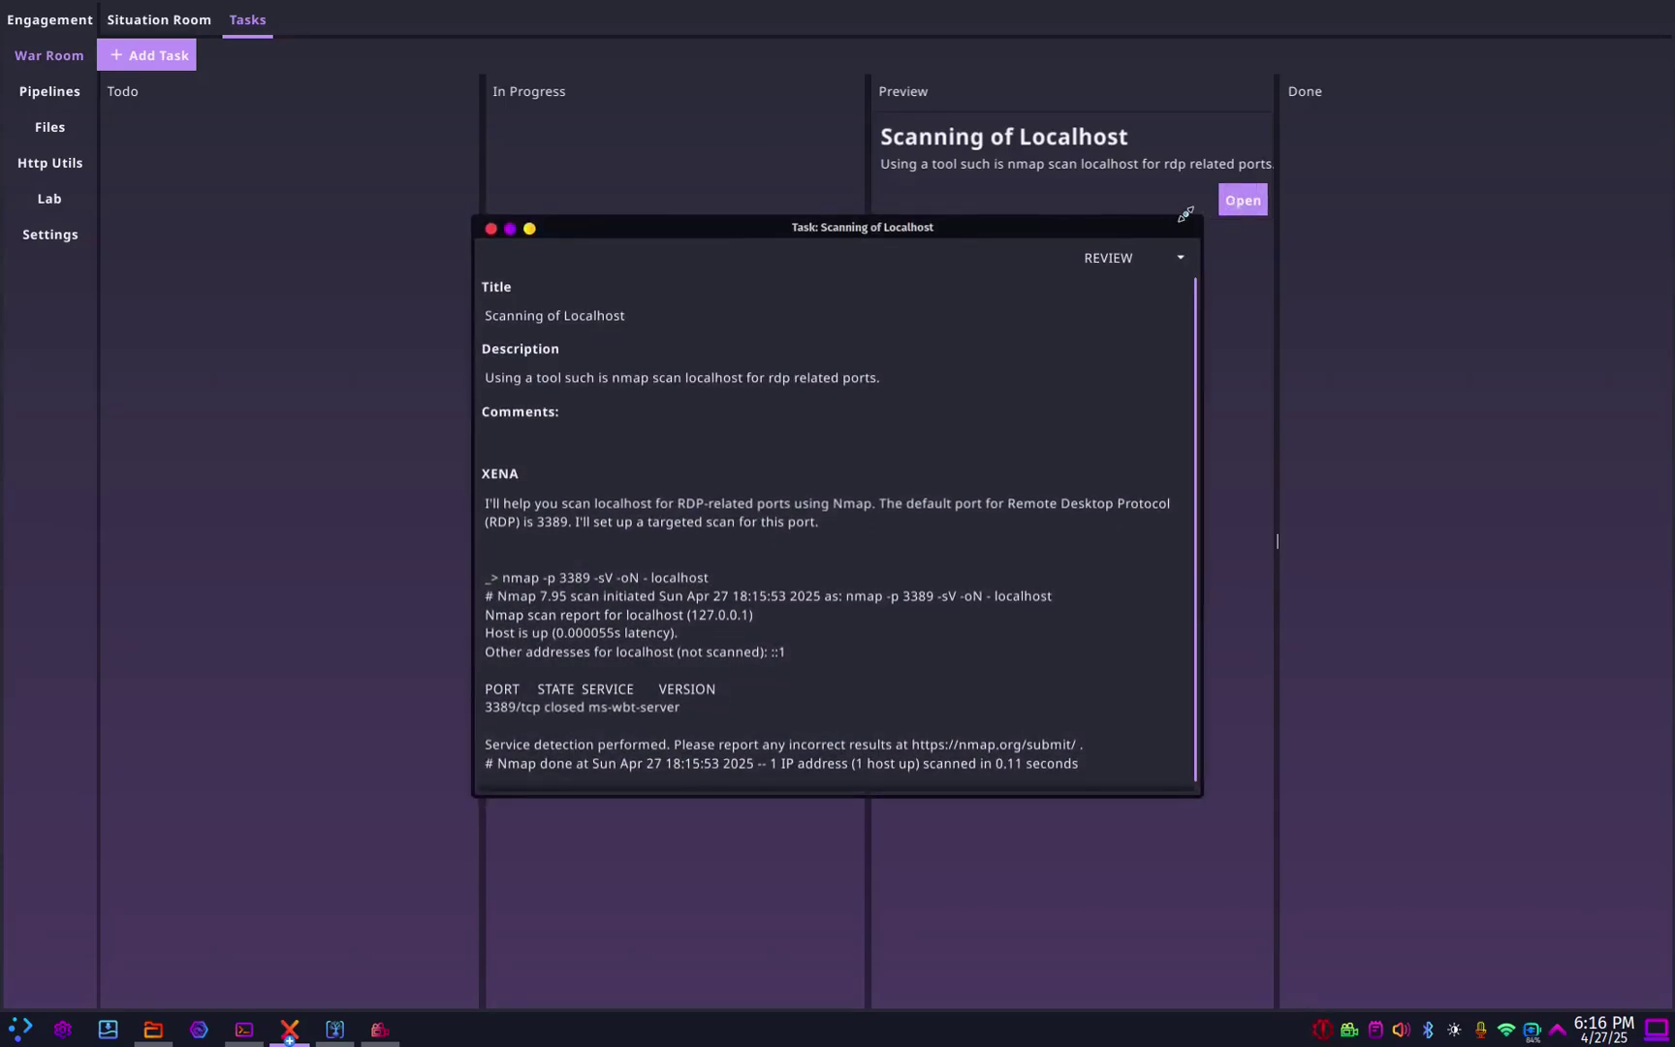
{"action": "left_click_drag", "start_coordinate": [1107, 225], "coordinate": [970, 214]}
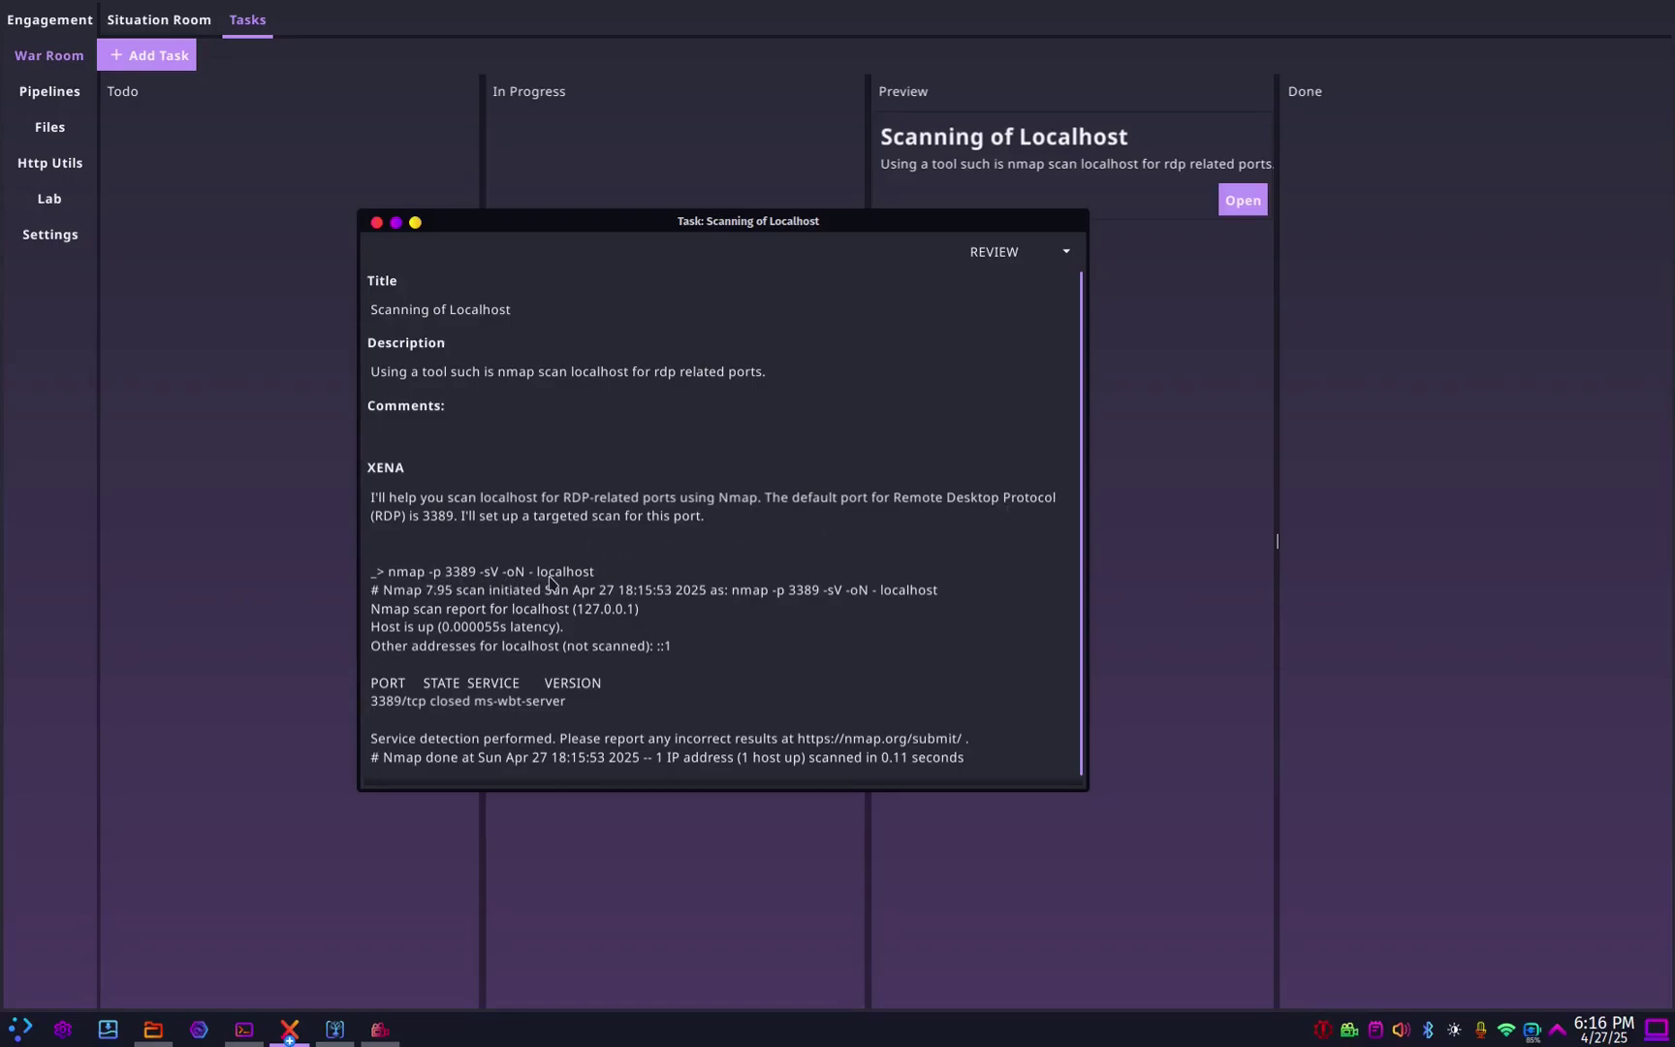
{"action": "scroll", "coordinate": [470, 715], "scroll_direction": "down", "scroll_amount": 1}
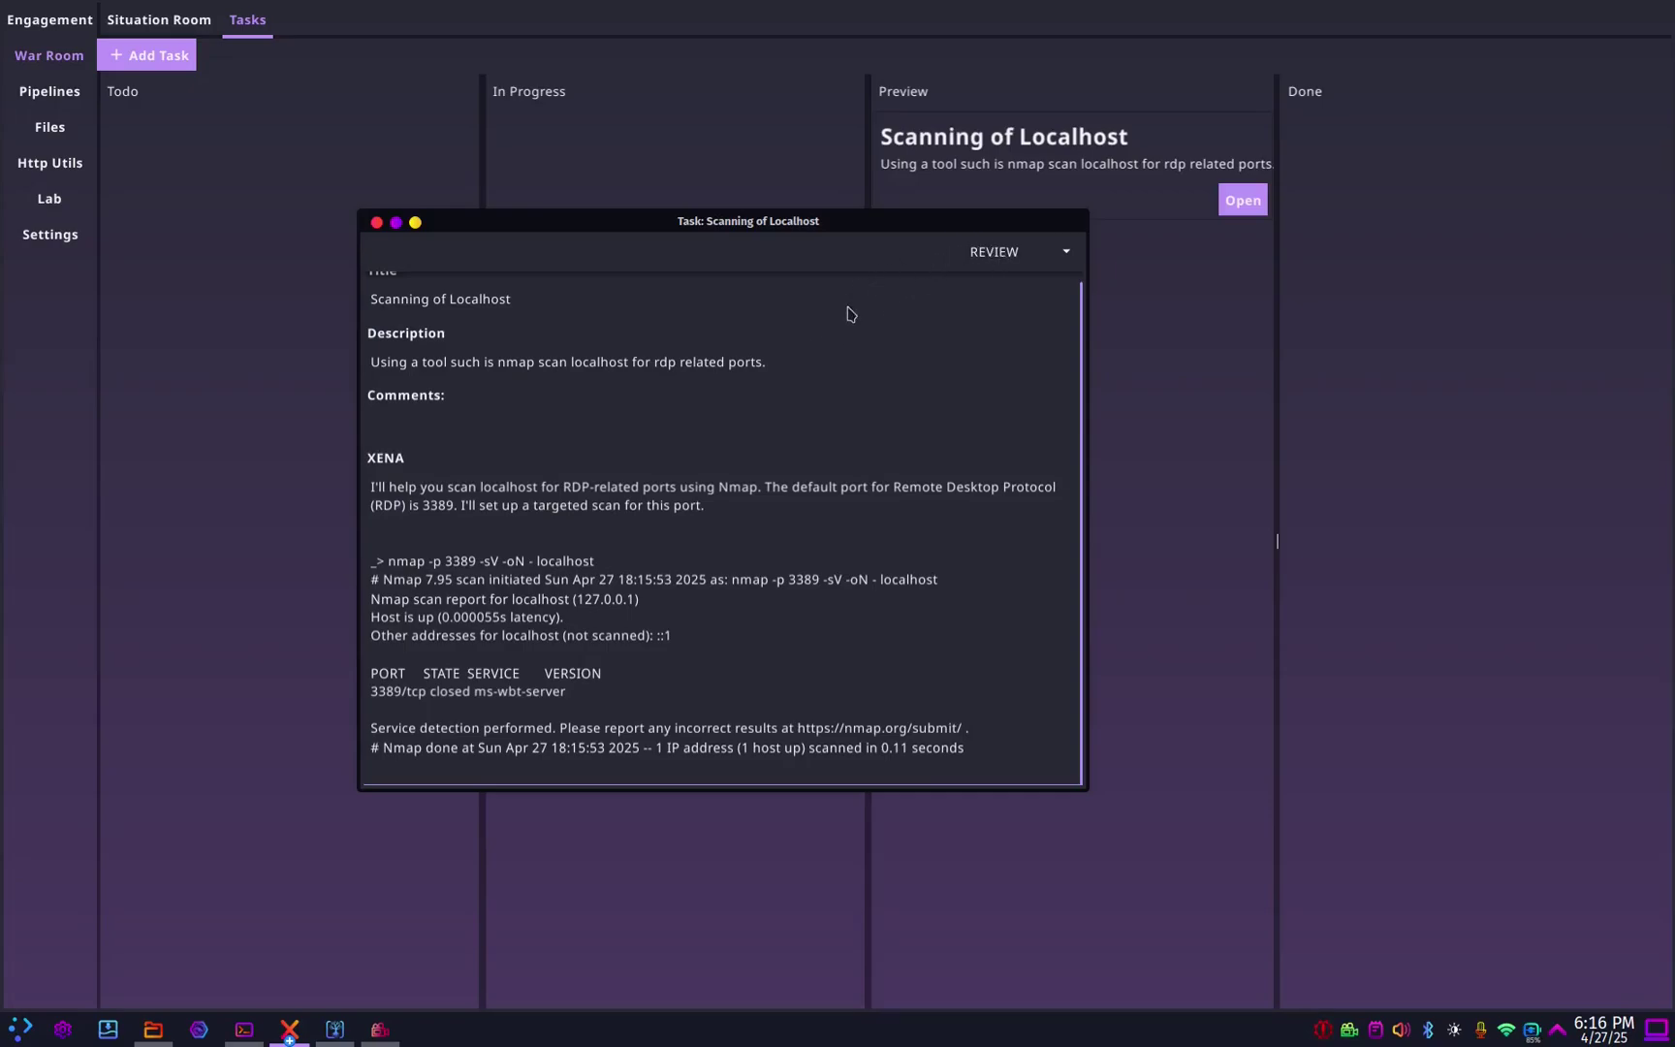
Check which statuses the Scanning of Localhost task can be given, leave its status as is, and close the task details
{"action": "left_click", "coordinate": [1009, 258]}
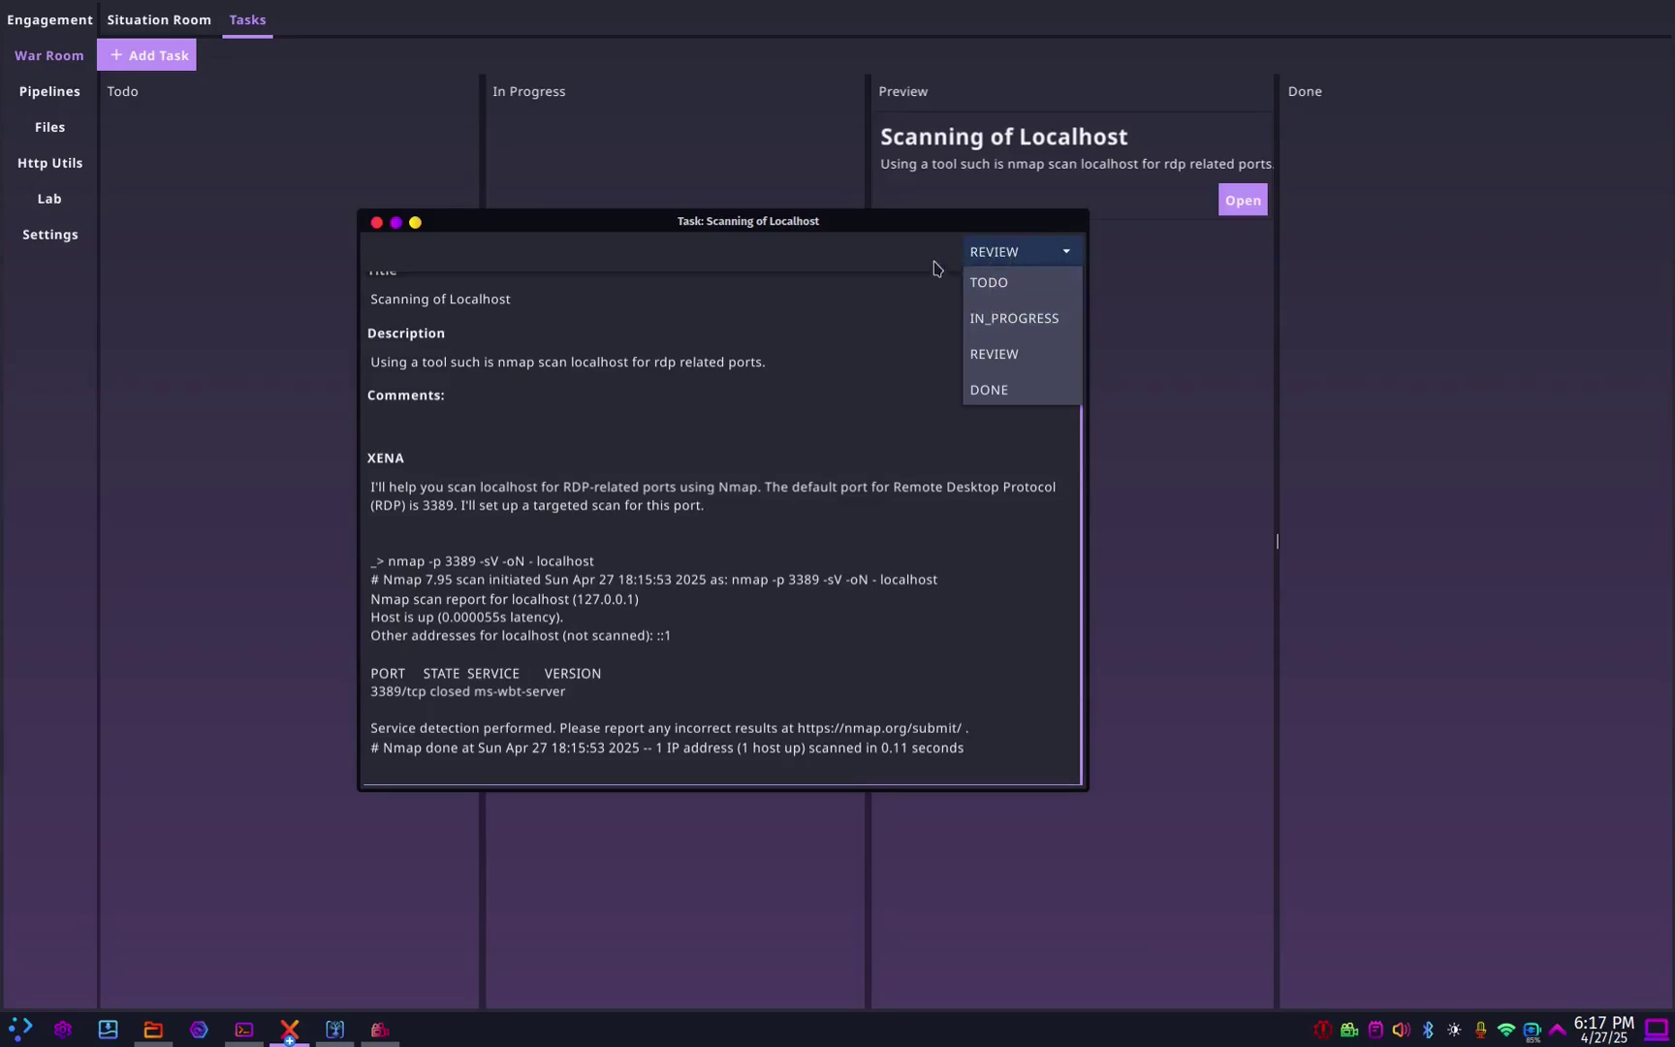
{"action": "left_click", "coordinate": [653, 436]}
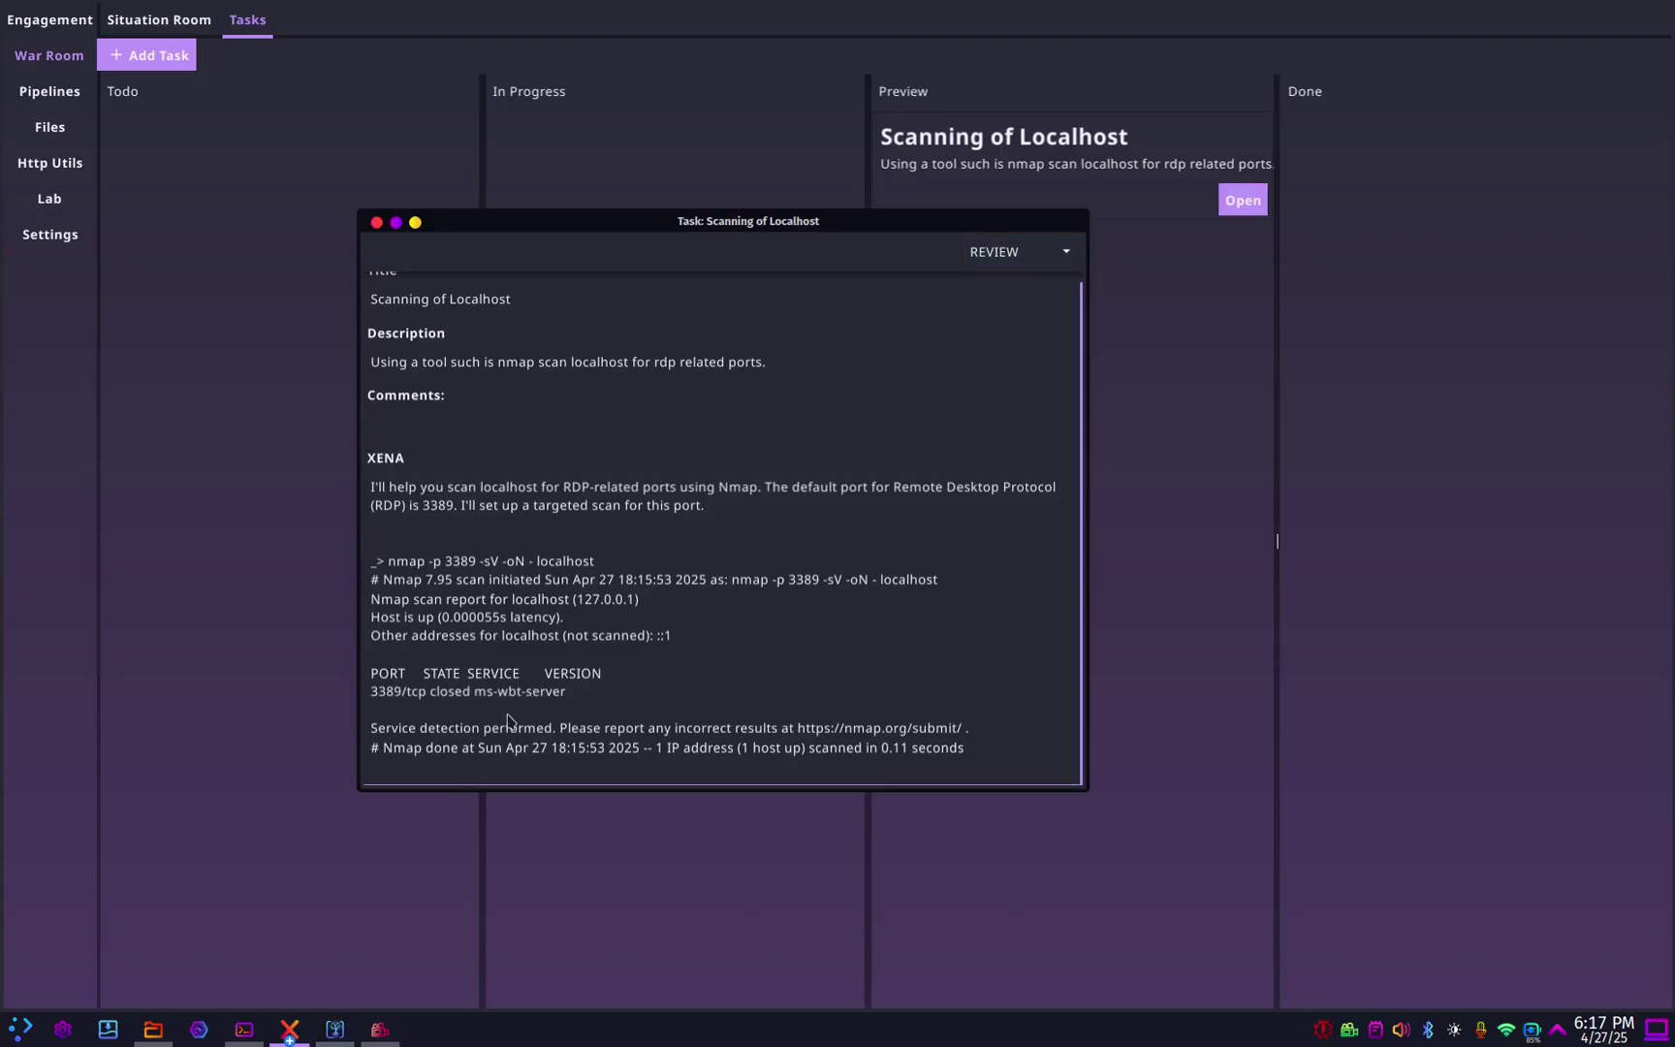
{"action": "scroll", "coordinate": [511, 723], "scroll_direction": "up", "scroll_amount": 1}
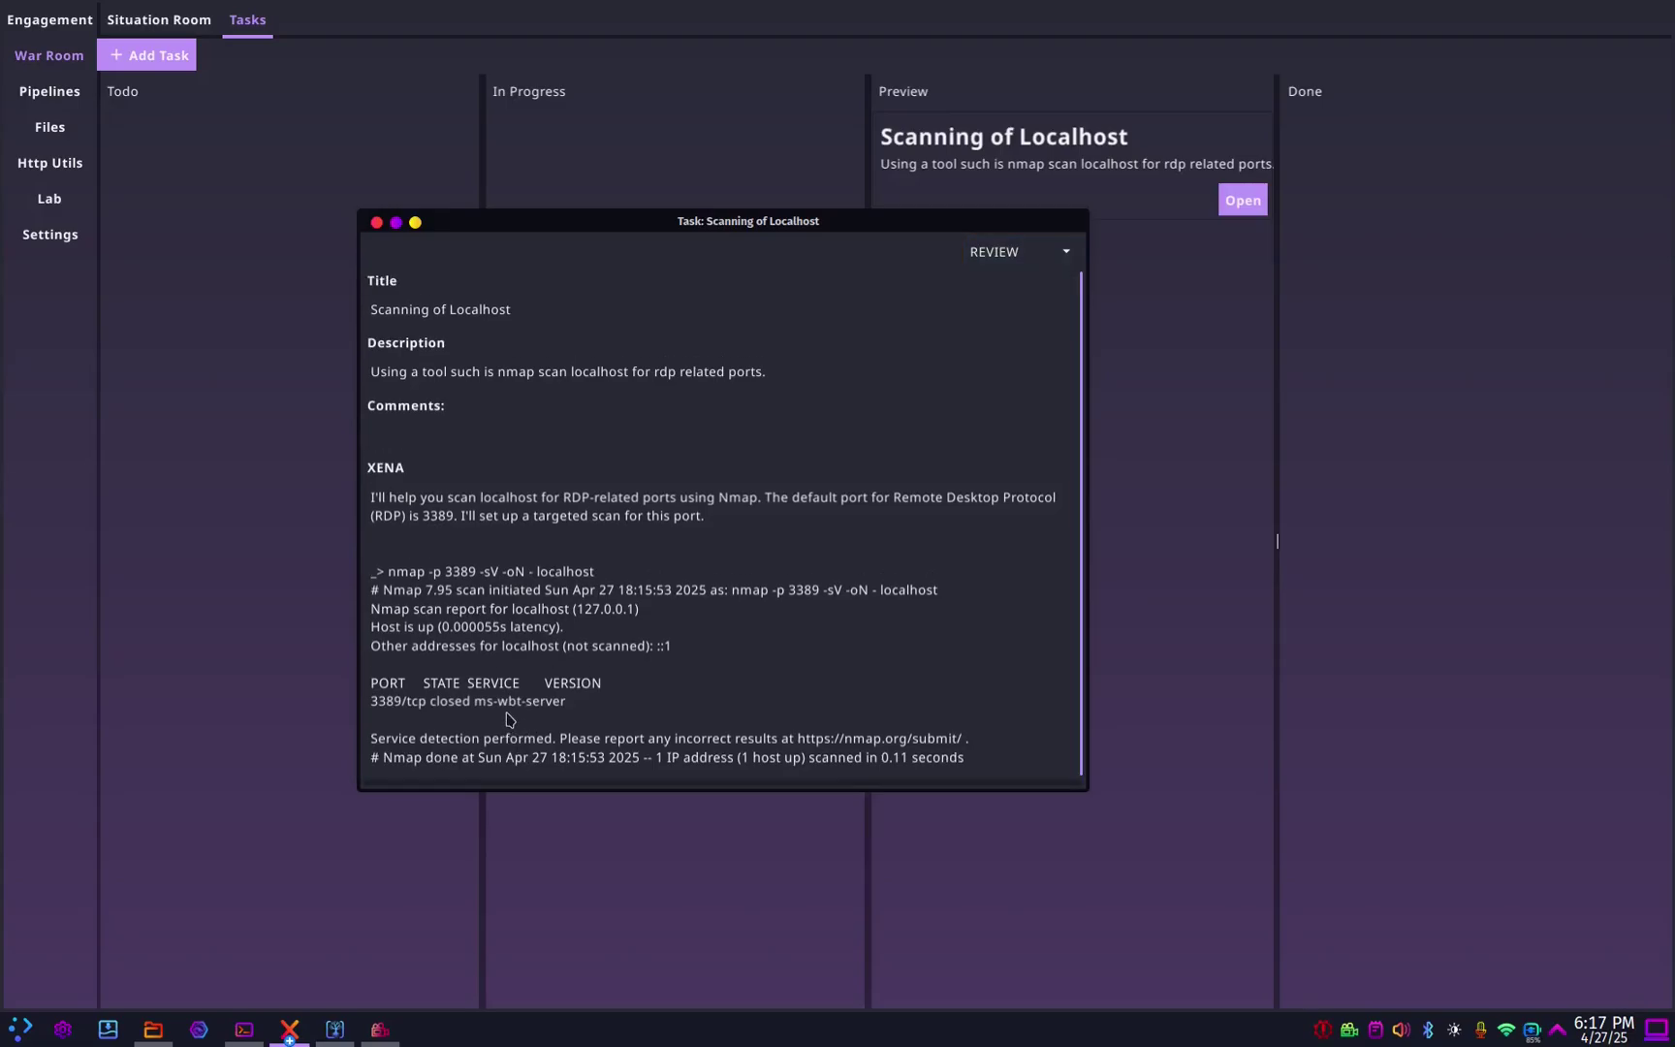
{"action": "left_click", "coordinate": [377, 223]}
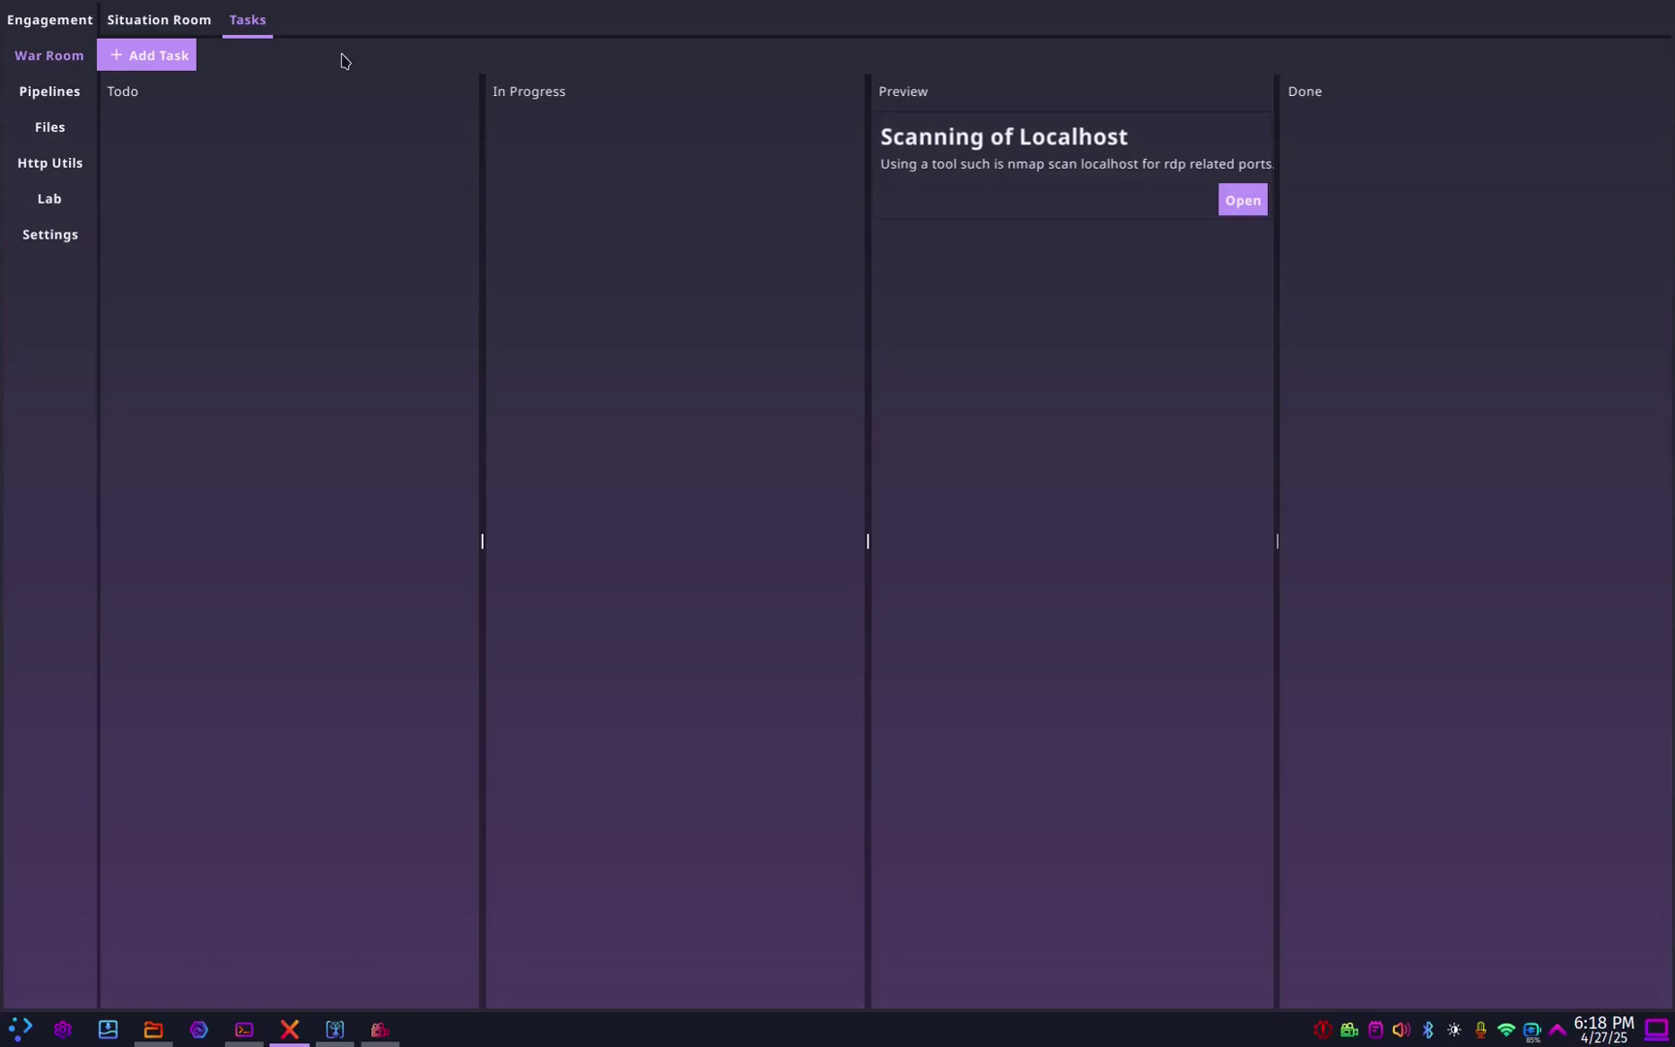
Open the Http Utils request logger
{"action": "left_click", "coordinate": [43, 165]}
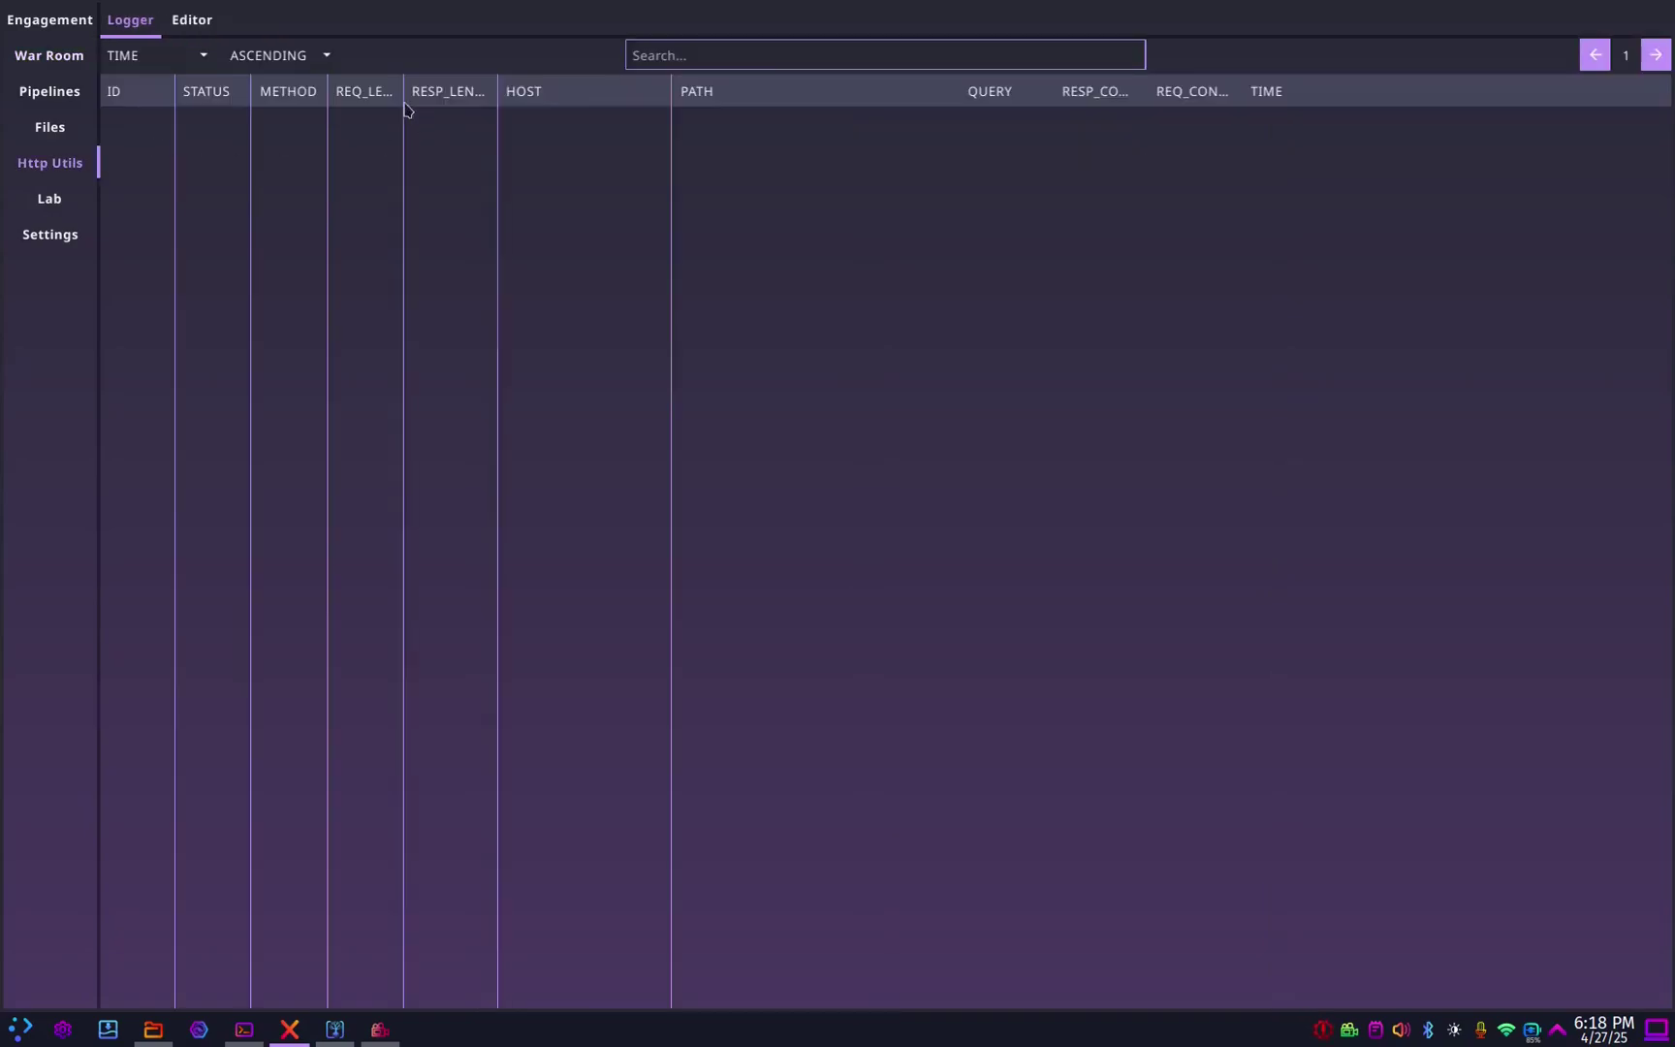
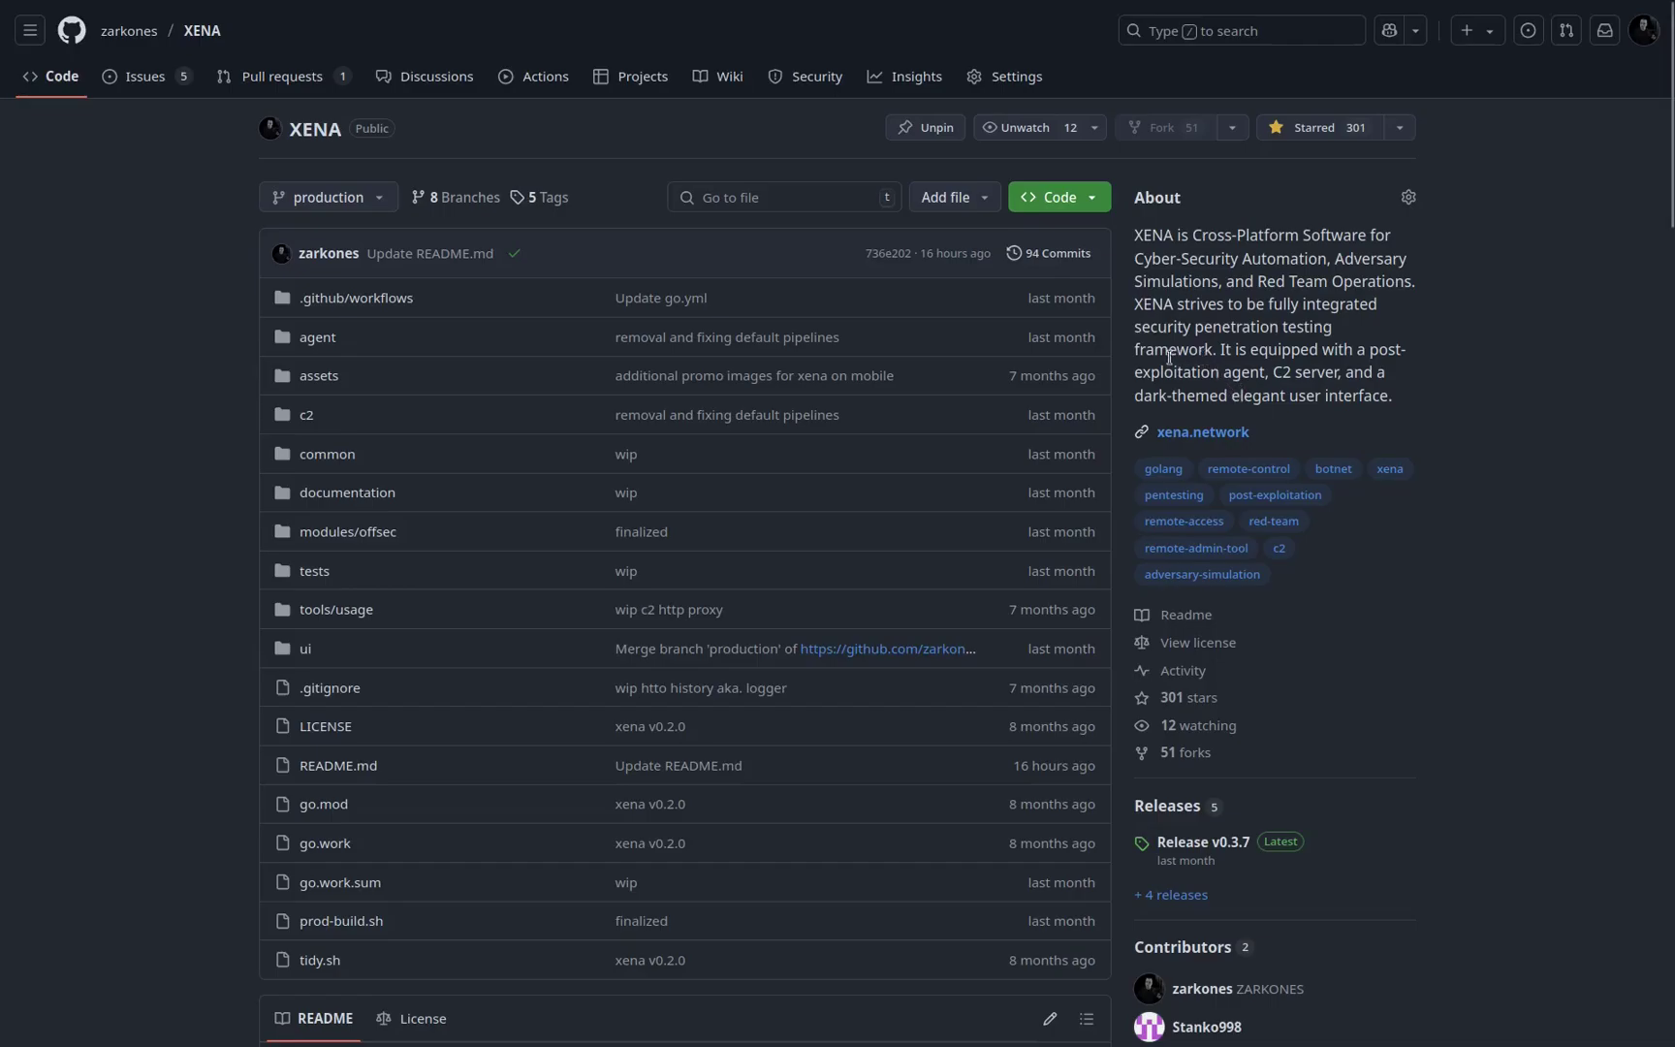
Look through the README of the XENA GitHub repository, from the introduction and links to the documentation section's promotional screenshots
{"action": "scroll", "coordinate": [876, 498], "scroll_direction": "down", "scroll_amount": 6}
{"action": "scroll", "coordinate": [833, 543], "scroll_direction": "down", "scroll_amount": 4}
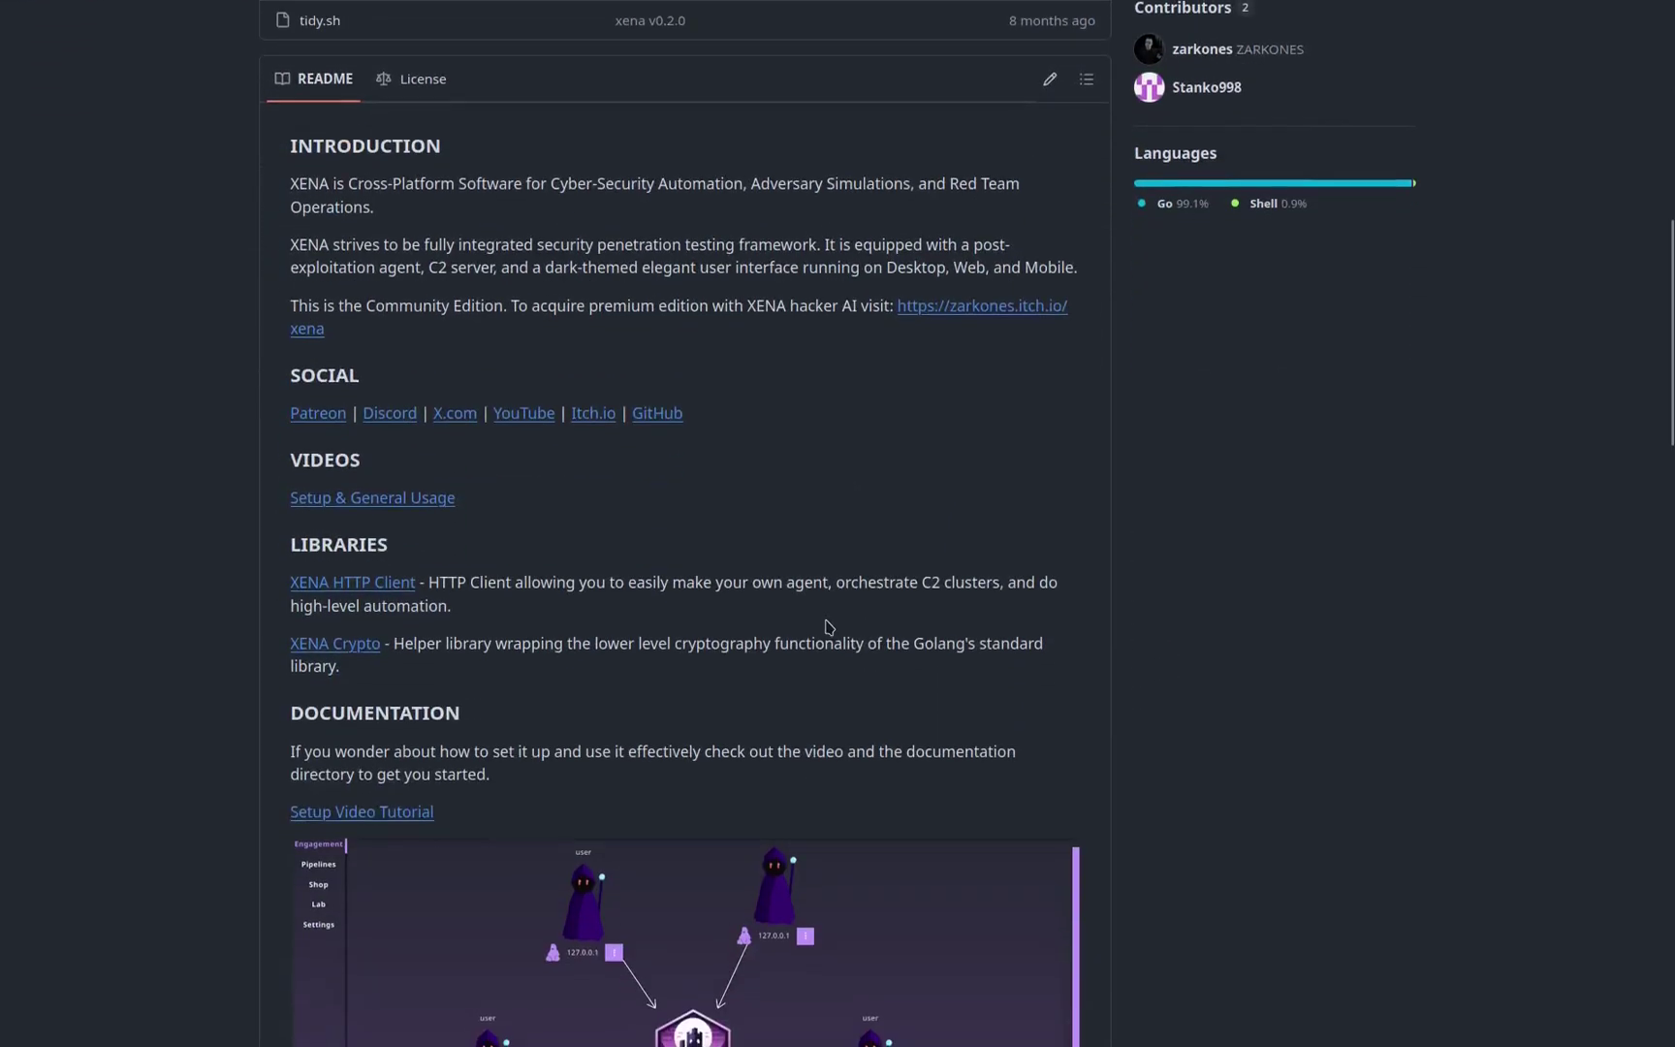
{"action": "scroll", "coordinate": [747, 504], "scroll_direction": "down", "scroll_amount": 6}
{"action": "scroll", "coordinate": [766, 581], "scroll_direction": "up", "scroll_amount": 8}
{"action": "scroll", "coordinate": [766, 581], "scroll_direction": "up", "scroll_amount": 4}
{"action": "scroll", "coordinate": [733, 610], "scroll_direction": "down", "scroll_amount": 12}
{"action": "scroll", "coordinate": [620, 698], "scroll_direction": "down", "scroll_amount": 7}
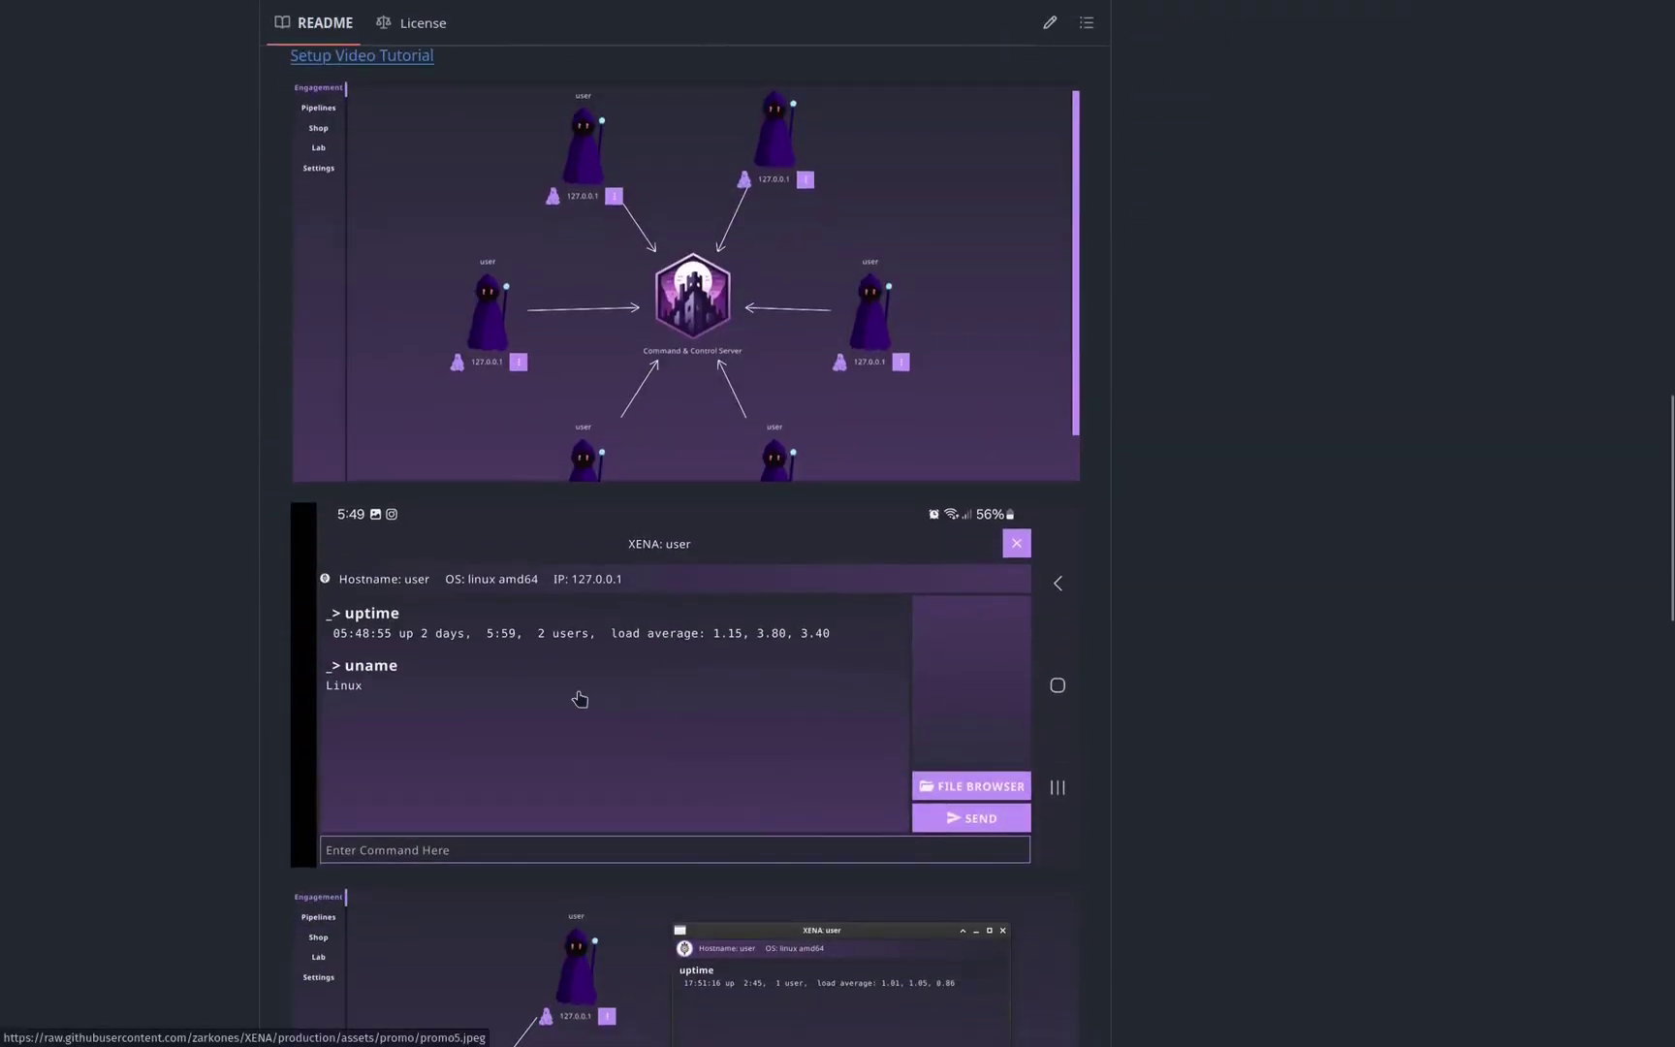